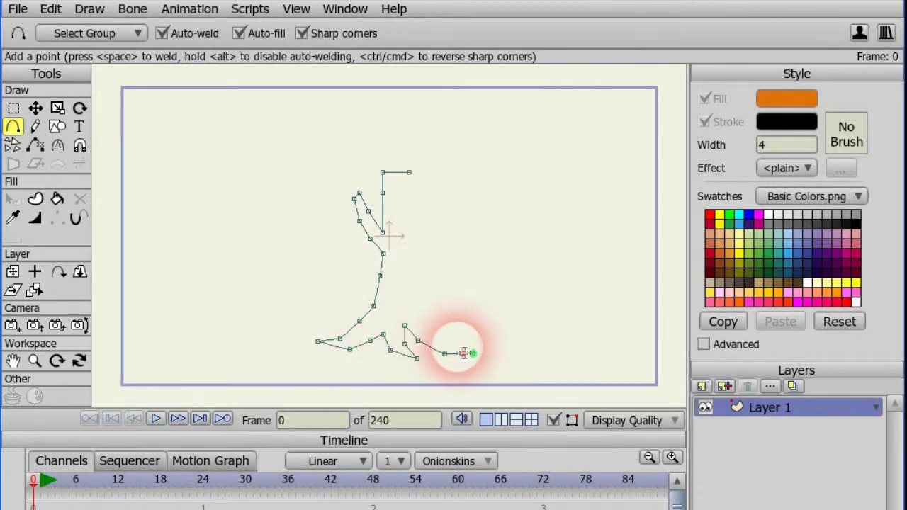
Step: Finish the trunk outline with its right-hand branch, close the shape, and add a new vector layer
click(425, 326)
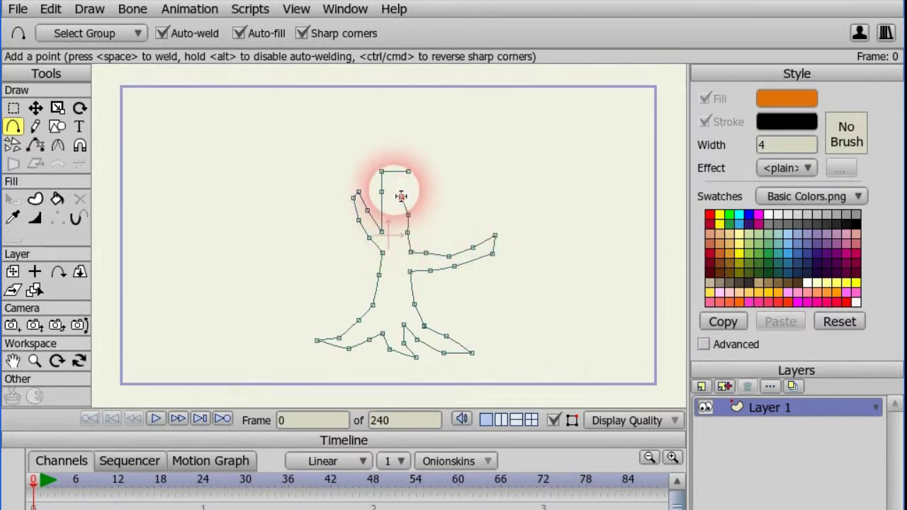
click(405, 173)
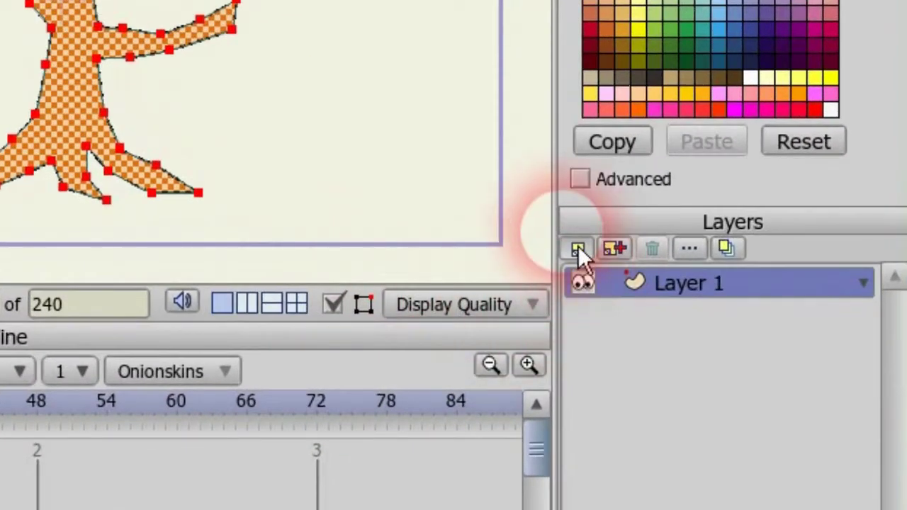
click(700, 386)
click(599, 279)
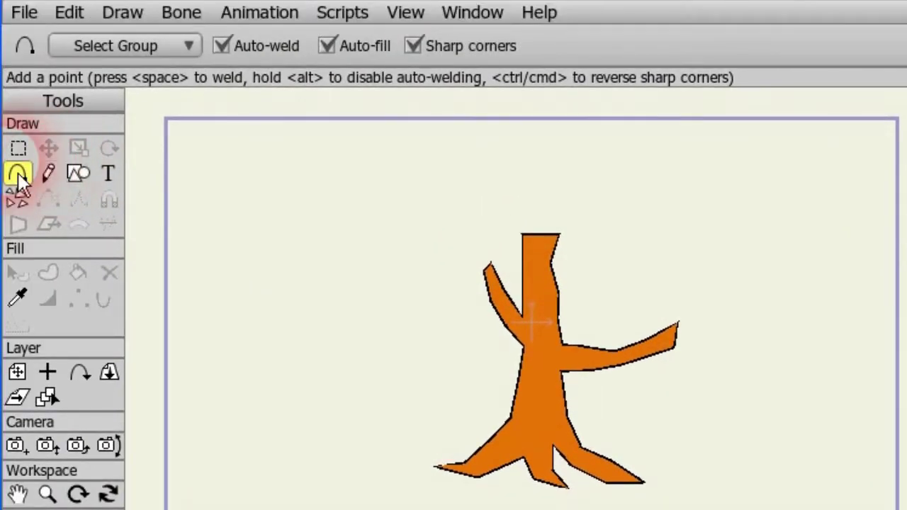
Step: Draw the foliage's bumpy upper outline from right to left above the trunk, adding short inward lines between the lobes
drag(618, 135, 574, 128)
mouse_move(575, 129)
mouse_down()
mouse_move(512, 130)
mouse_move(491, 151)
mouse_up()
drag(491, 152, 500, 192)
drag(500, 192, 530, 194)
drag(490, 152, 451, 125)
click(394, 122)
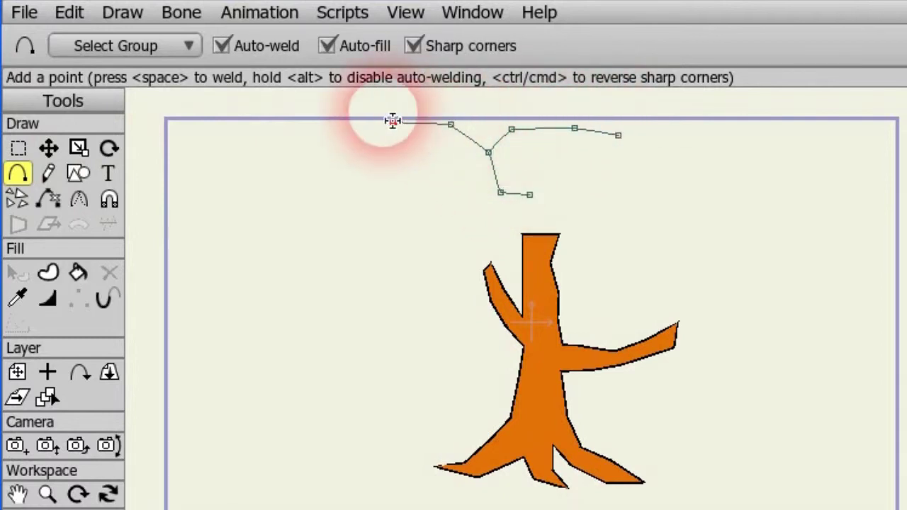
click(353, 143)
click(352, 178)
click(397, 191)
Step: Continue the foliage outline around the left and lower-left lobes, with short inward lines where the lobes meet
drag(352, 178, 298, 151)
click(270, 174)
click(260, 210)
mouse_move(269, 242)
mouse_down()
mouse_move(318, 264)
mouse_move(363, 245)
mouse_up()
drag(363, 246, 367, 230)
drag(317, 264, 335, 317)
mouse_move(335, 318)
mouse_down()
mouse_move(405, 317)
mouse_move(437, 301)
mouse_up()
drag(436, 301, 435, 268)
drag(435, 268, 409, 245)
Step: Draw the foliage's lower edge across the trunk, adding inward lines beside the middle and right lobes
click(500, 303)
mouse_move(437, 302)
mouse_down()
mouse_move(493, 325)
mouse_move(547, 311)
mouse_up()
click(517, 264)
click(496, 234)
click(591, 308)
click(640, 278)
click(617, 234)
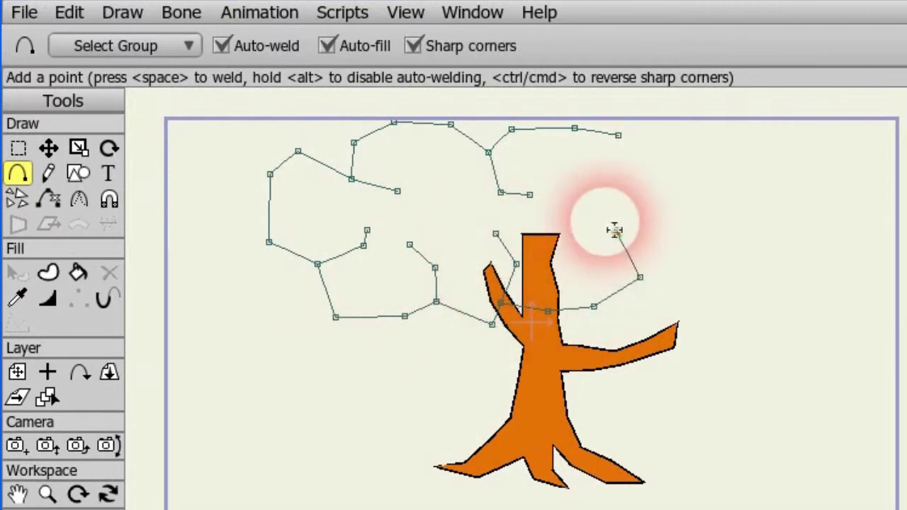
click(581, 230)
Step: Draw the right-hand lobe with its inward line and close the foliage outline at its starting point
drag(640, 278, 656, 302)
click(704, 288)
click(731, 242)
click(745, 196)
click(713, 174)
click(656, 212)
click(671, 250)
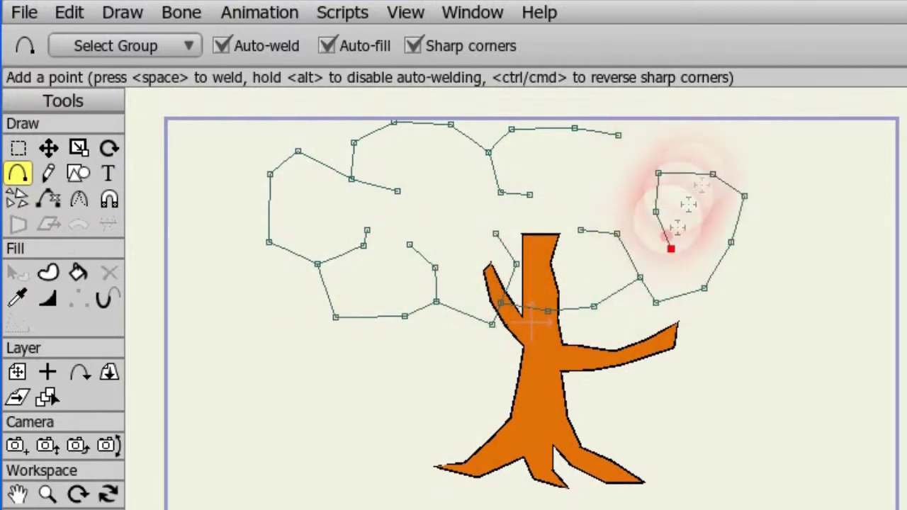
drag(659, 172, 672, 144)
click(642, 136)
click(620, 135)
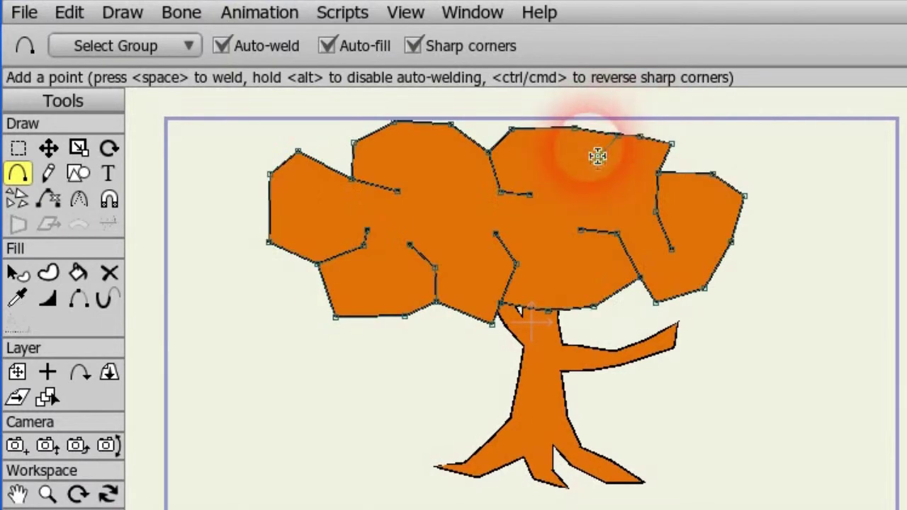
Step: Select the foliage shape and set its fill color to green (Red 42, Green 227, Blue 11)
click(18, 272)
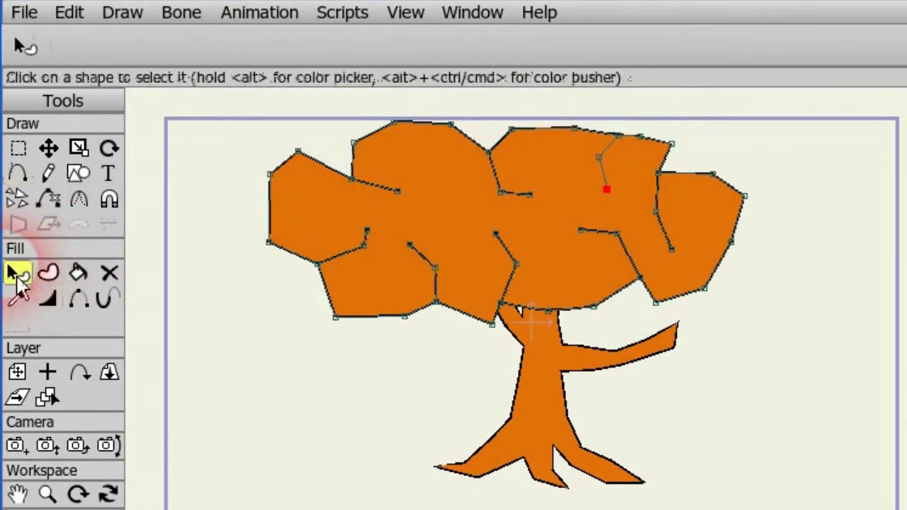
click(476, 225)
click(847, 44)
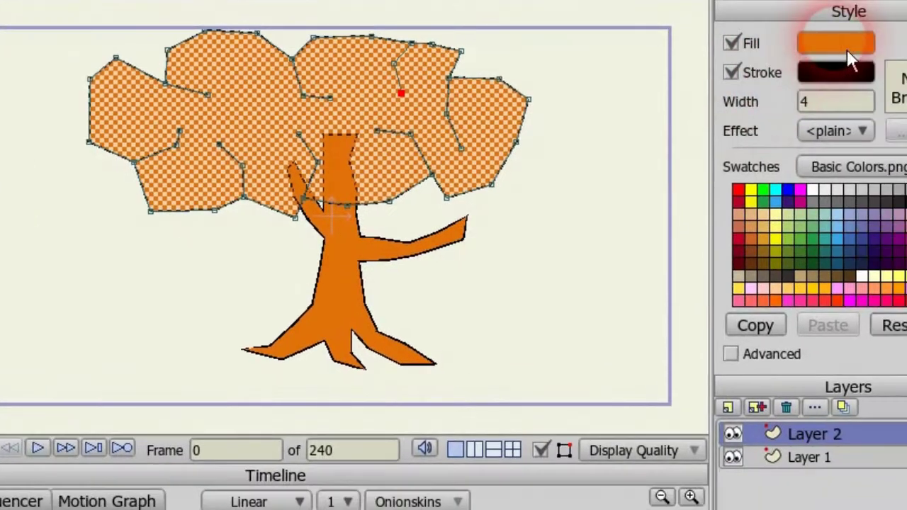
click(491, 360)
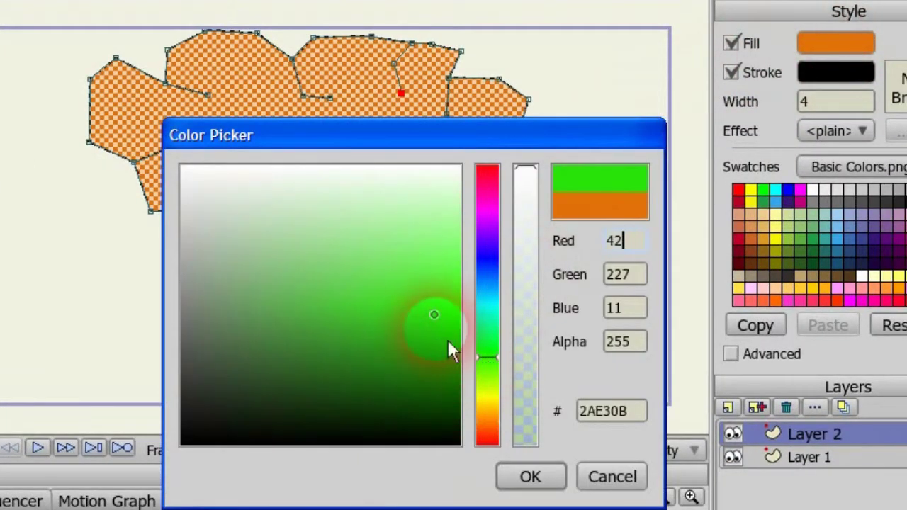
click(532, 477)
Step: Shift the foliage slightly to the right and round its outline with the Curvature tool
key(t)
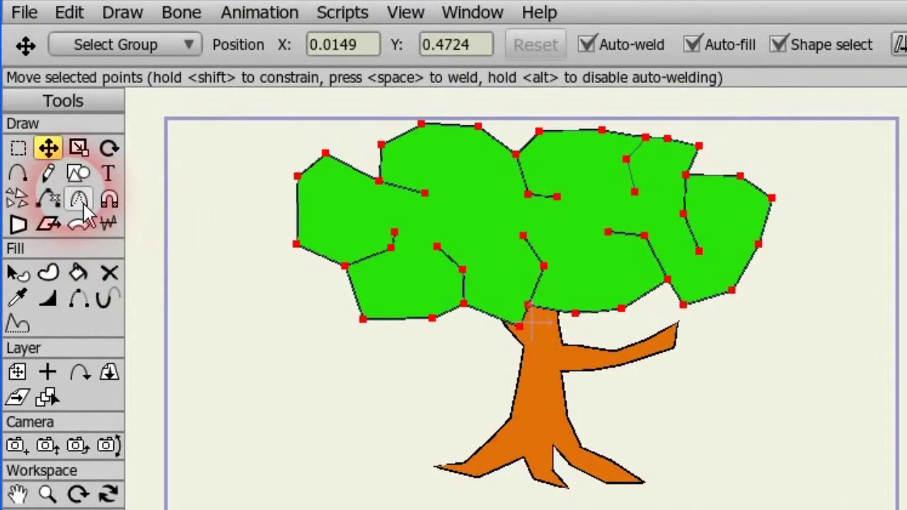
click(80, 200)
drag(333, 352, 512, 319)
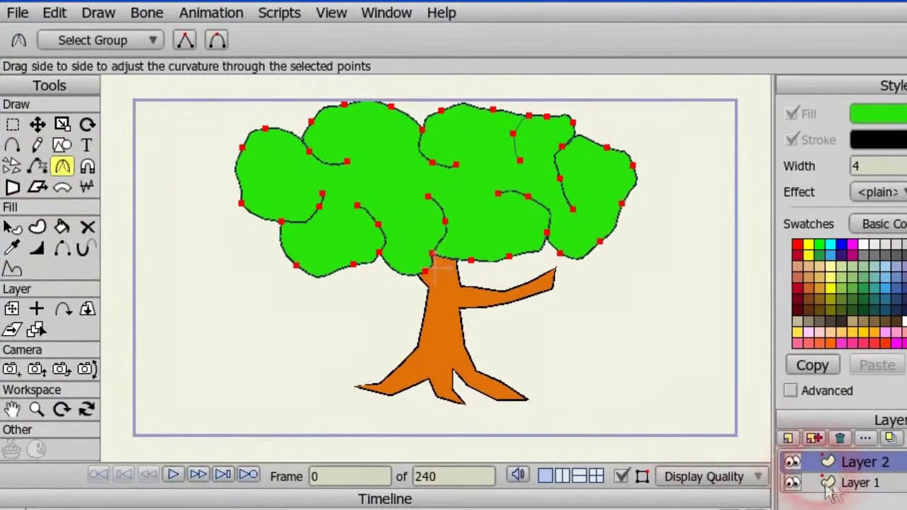
Step: Round the trunk, branch and root outlines on Layer 1 with the Curvature tool
click(847, 484)
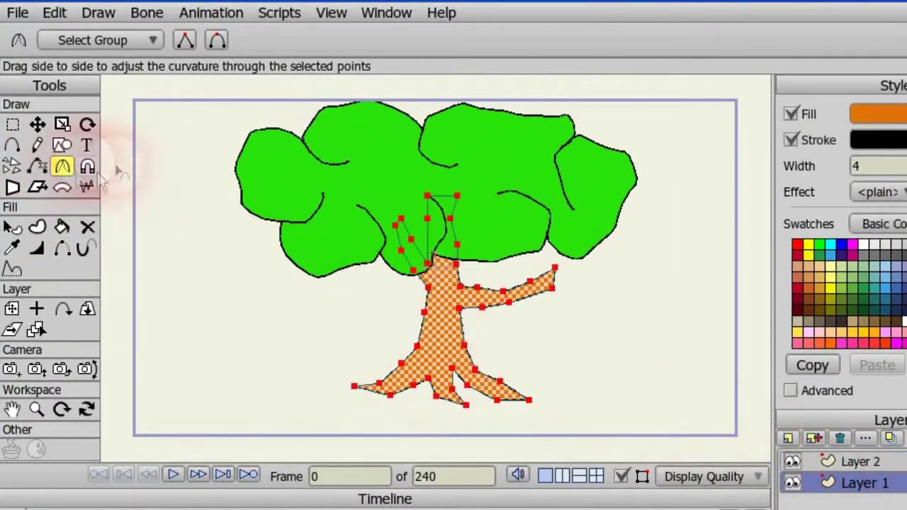
click(322, 374)
click(540, 382)
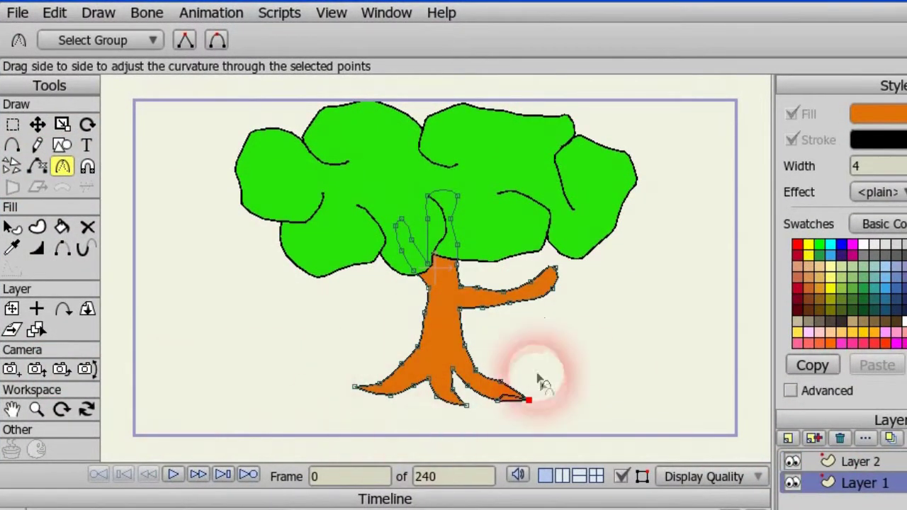
Step: Select the green foliage on Layer 2 and copy it
click(37, 125)
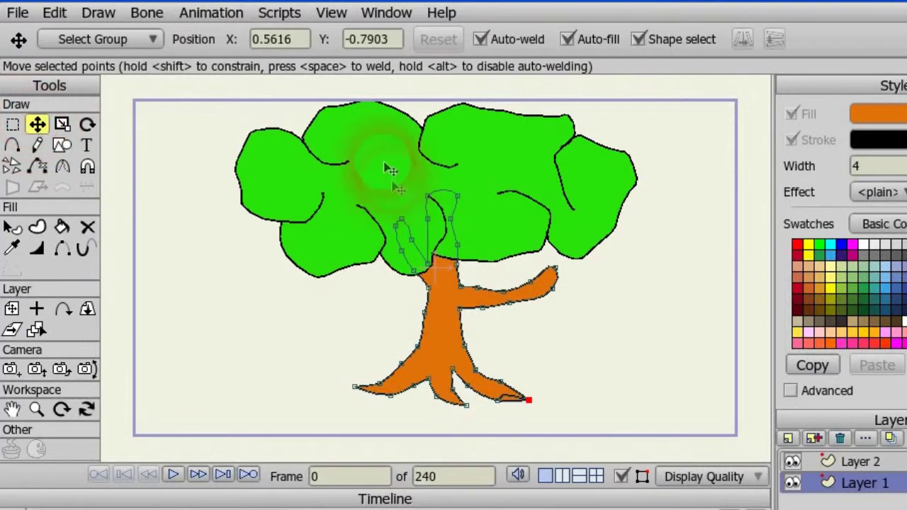
click(469, 219)
click(55, 12)
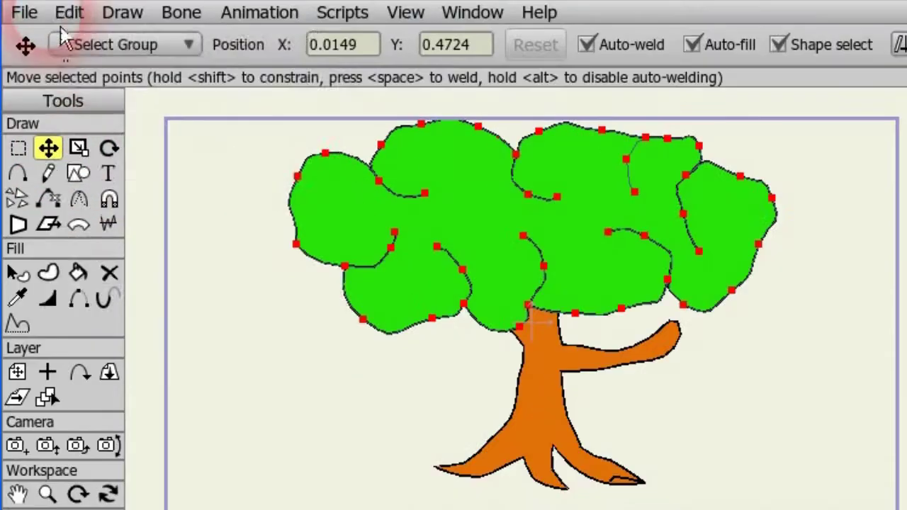
click(98, 102)
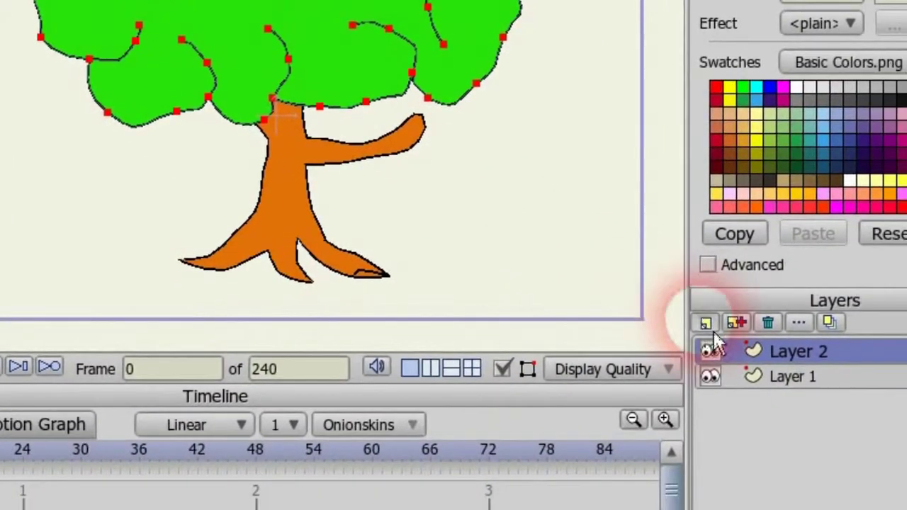
Step: Add a new vector layer and paste the copied foliage into it
click(737, 323)
click(732, 345)
click(763, 350)
click(71, 13)
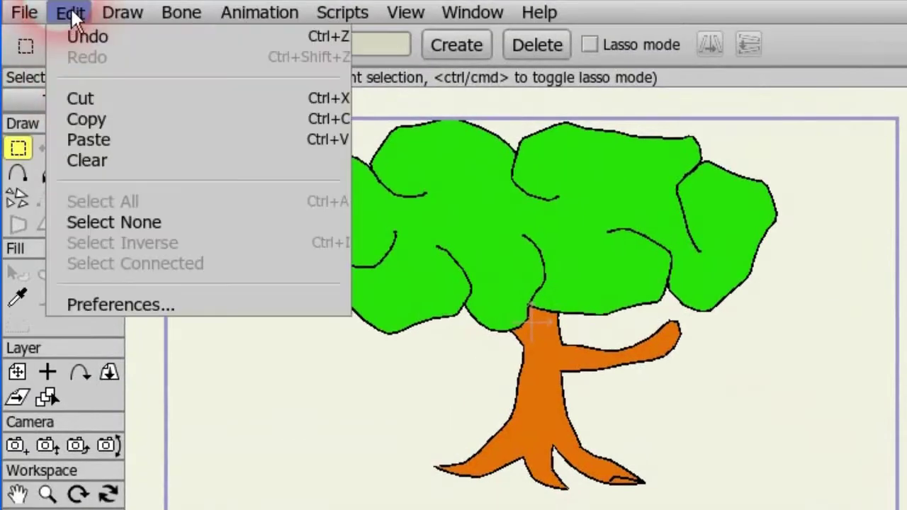
click(139, 142)
Step: Shrink the pasted foliage and place it to the lower right of the trunk, below the branch
drag(582, 255, 580, 368)
click(78, 148)
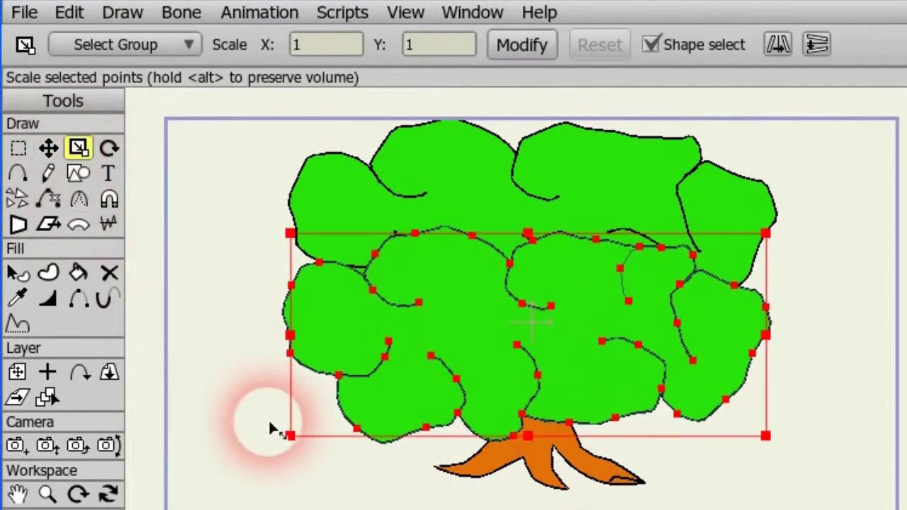
drag(289, 434, 365, 353)
click(48, 148)
drag(486, 348, 757, 405)
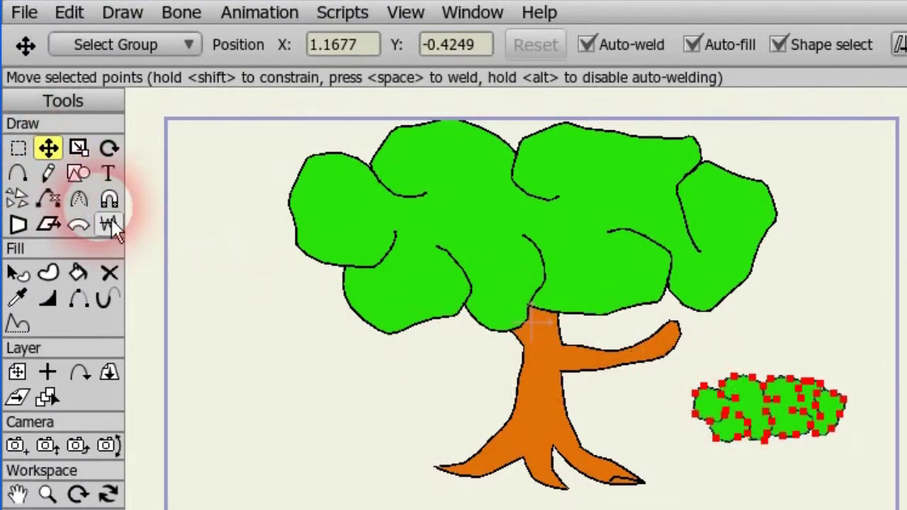
Step: Enlarge the small foliage in height and width and flip it vertically
click(78, 147)
drag(734, 370, 768, 345)
drag(844, 408, 857, 409)
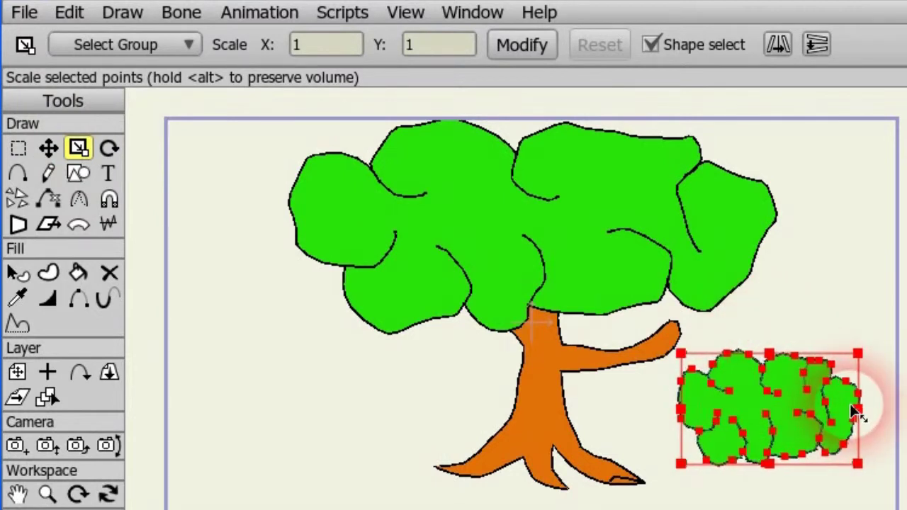
click(819, 44)
Step: Reshape the small foliage into a rounder, irregular clump with the Magnet tool
click(118, 207)
drag(768, 388, 772, 346)
drag(749, 432, 758, 467)
drag(798, 420, 832, 424)
drag(744, 400, 754, 392)
Step: Select all points of the small foliage and move it up and left over the end of the right branch
drag(900, 291, 619, 502)
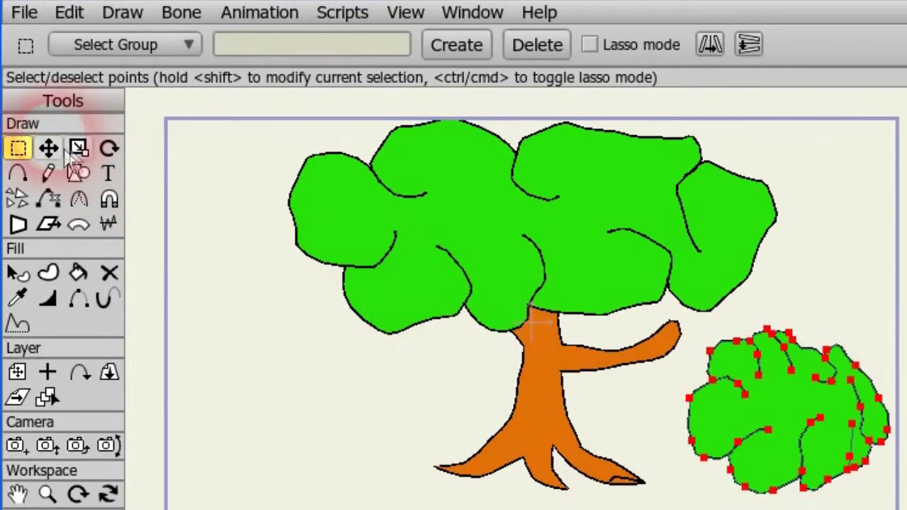
click(50, 149)
drag(799, 404, 700, 313)
Step: Reorder the layers to place the small foliage behind the large foliage
click(696, 280)
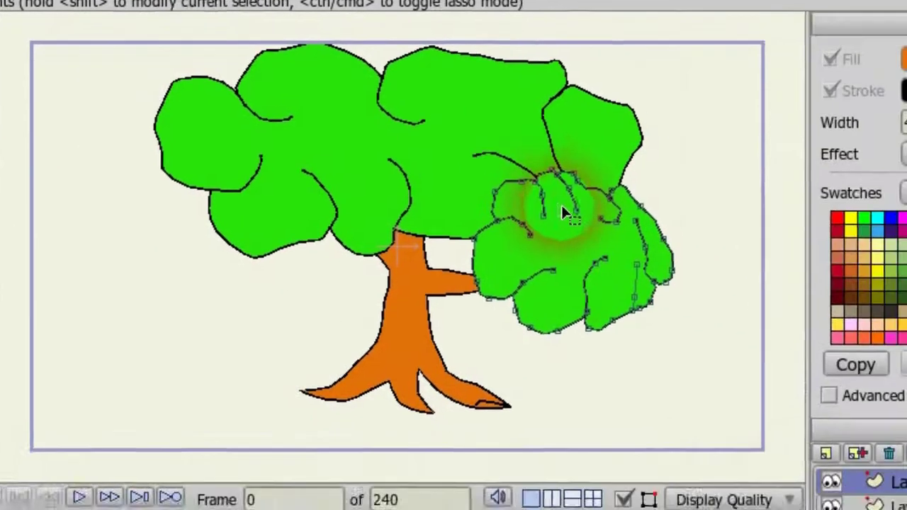
click(734, 404)
drag(732, 401, 749, 377)
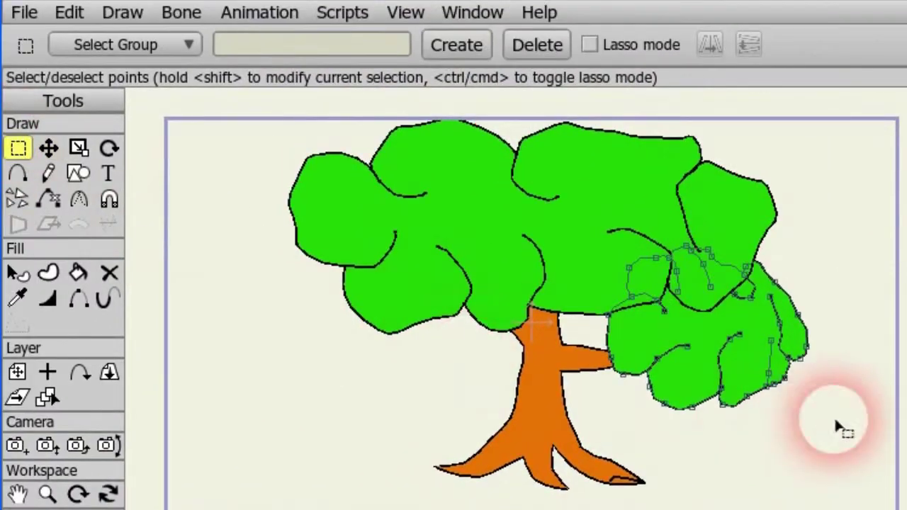
Step: Select the small foliage and nudge it up and right onto the tip of the branch
drag(843, 427, 228, 208)
click(49, 148)
drag(701, 318, 716, 290)
Step: Reposition the large foliage higher above the trunk and rotate it slightly counter-clockwise
drag(502, 243, 459, 236)
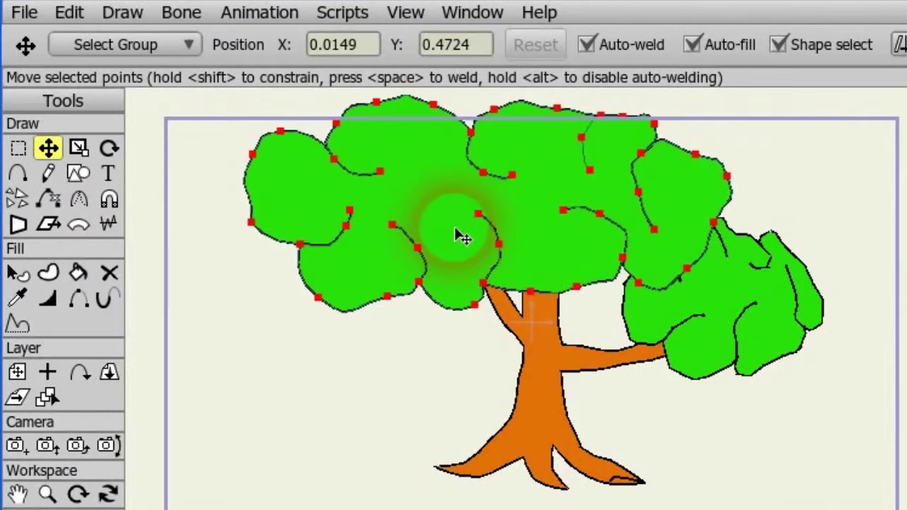
click(78, 147)
click(108, 147)
drag(229, 375, 243, 410)
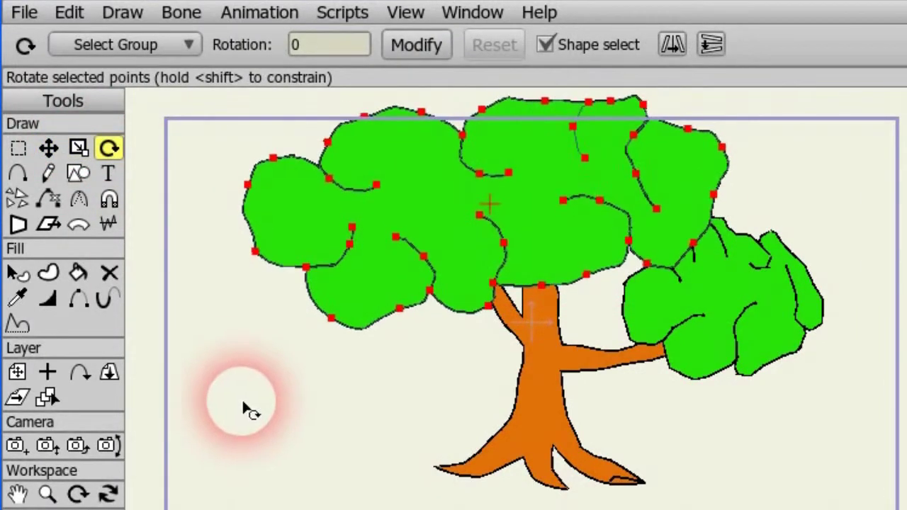
click(48, 147)
drag(530, 236, 555, 236)
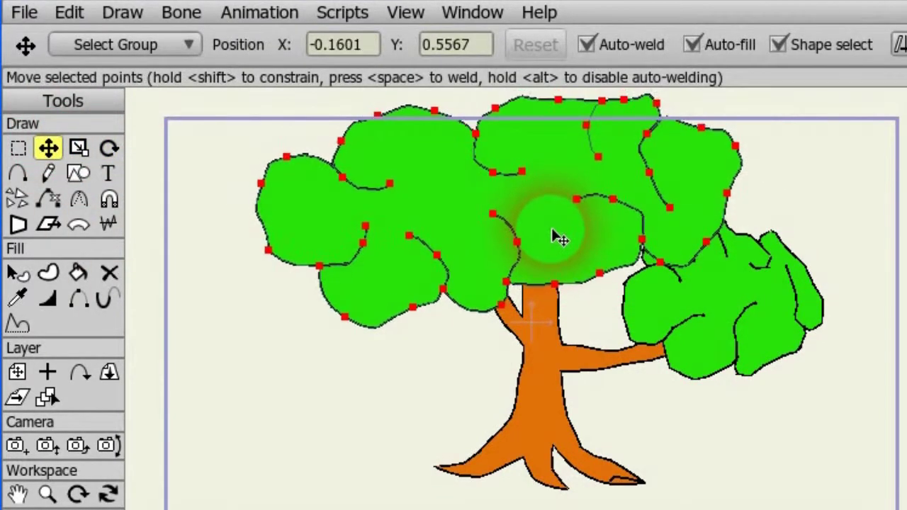
Step: Reshape the large foliage's outline around the trunk and small foliage with the Magnet tool
click(109, 199)
click(19, 147)
drag(800, 142, 489, 315)
click(109, 199)
drag(628, 273, 666, 290)
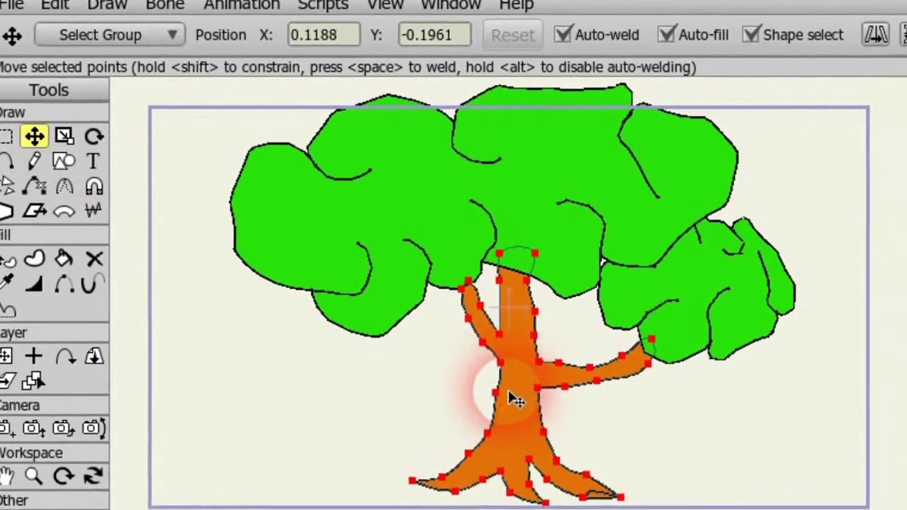
Step: Move the trunk, small foliage and large foliage down to fit the whole tree inside the frame
drag(508, 390, 508, 419)
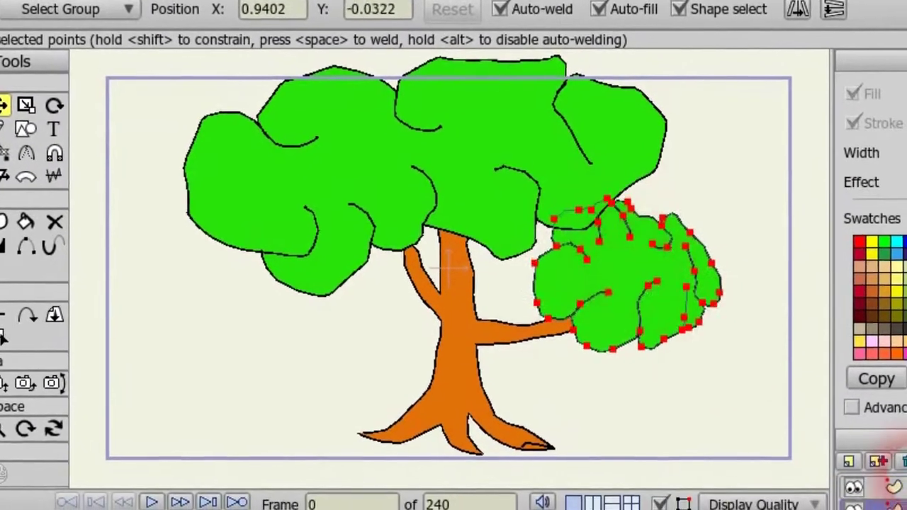
click(524, 220)
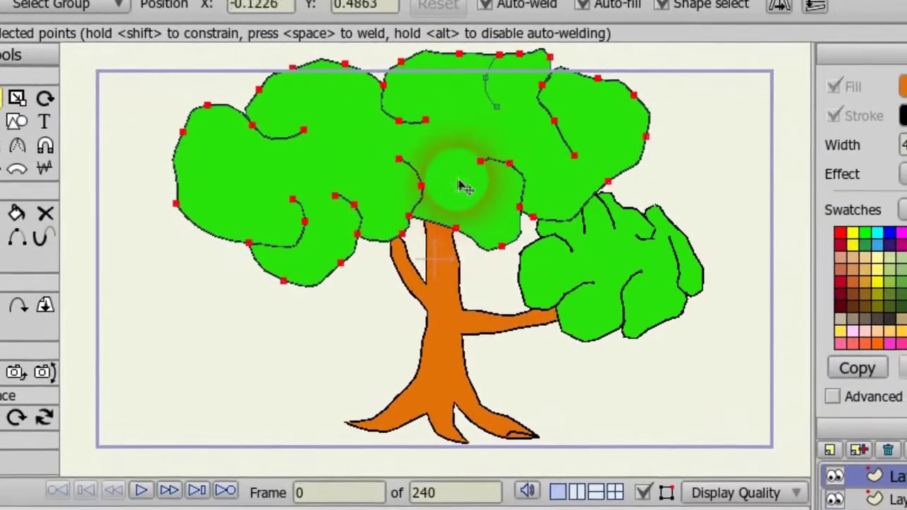
click(0, 98)
drag(118, 54, 715, 279)
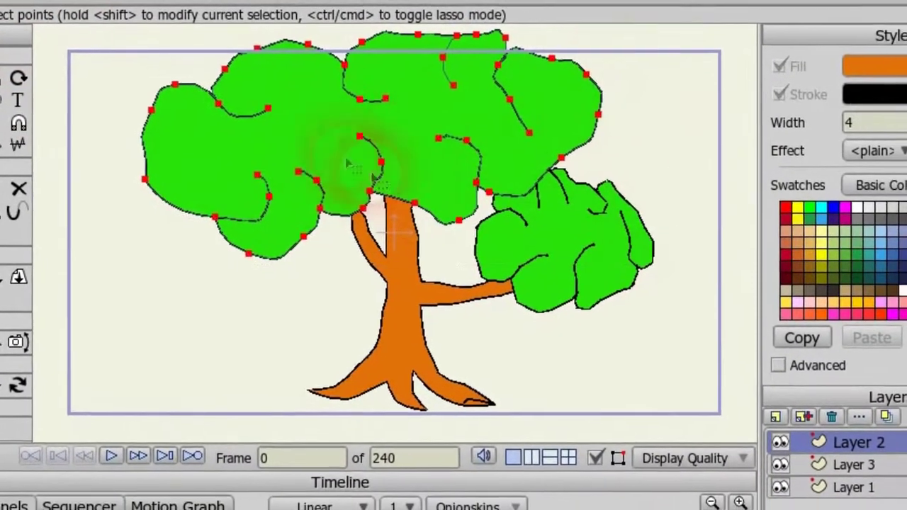
click(0, 98)
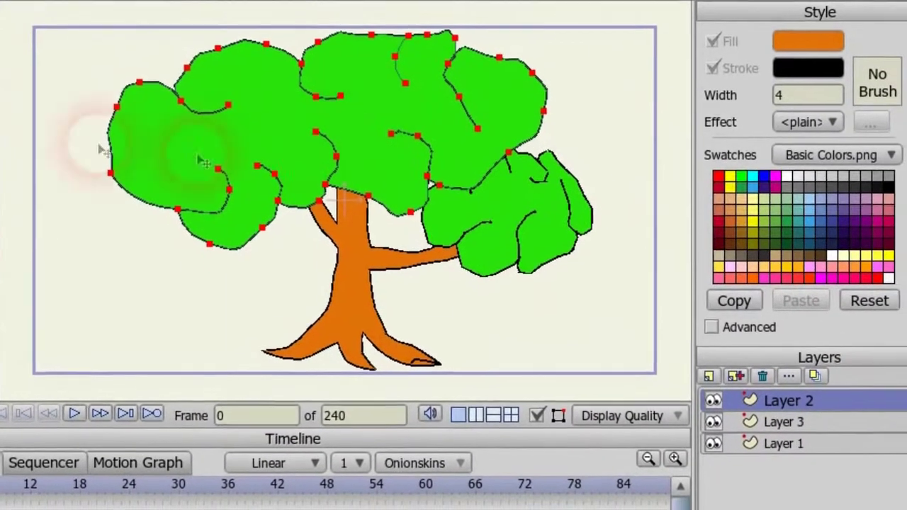
click(217, 328)
Step: Add a bone layer and place Layer 2, Layer 3 and Layer 1 inside it
click(695, 367)
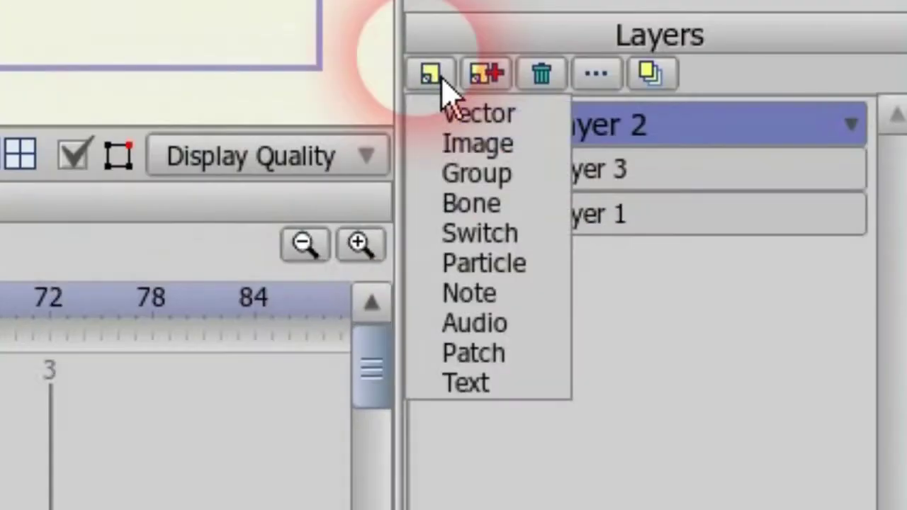
click(536, 213)
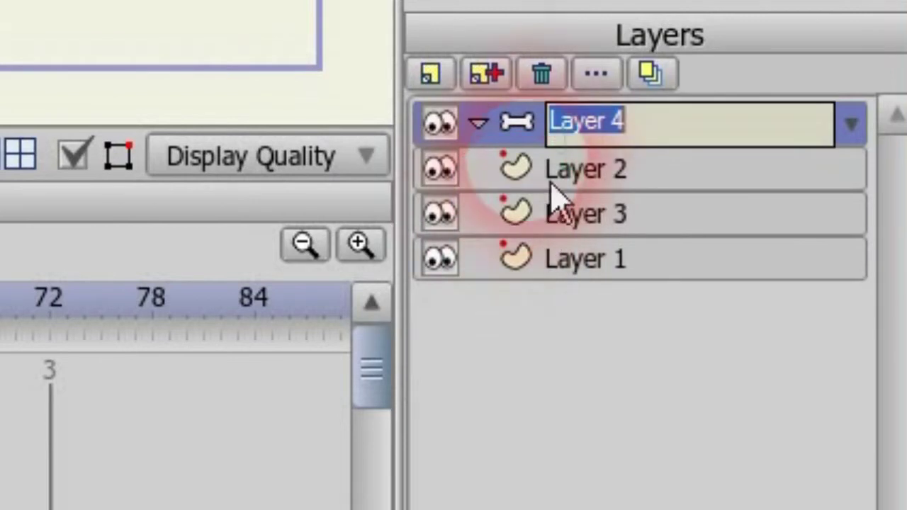
drag(546, 186, 643, 169)
drag(609, 233, 659, 170)
drag(602, 258, 621, 164)
click(589, 126)
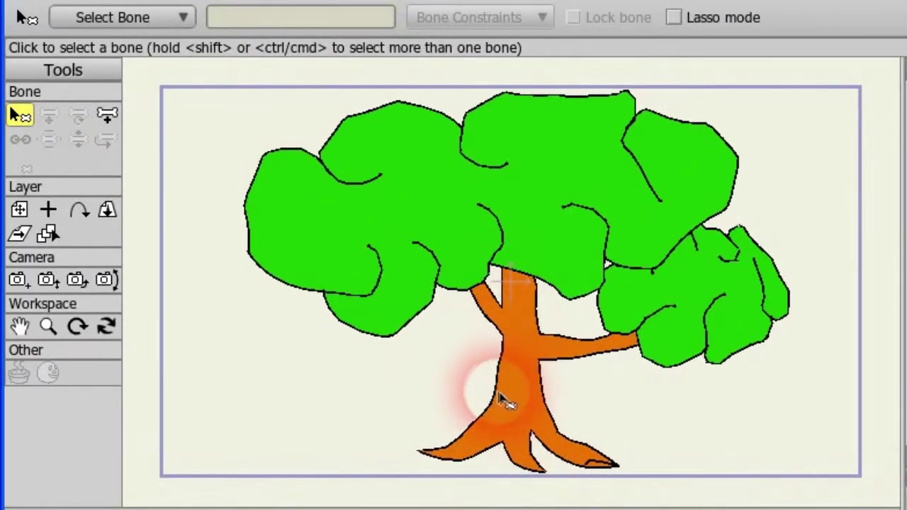
Step: Add bones along the lower trunk, the right branch and the left branch, parenting both branch bones to the trunk bone
click(108, 116)
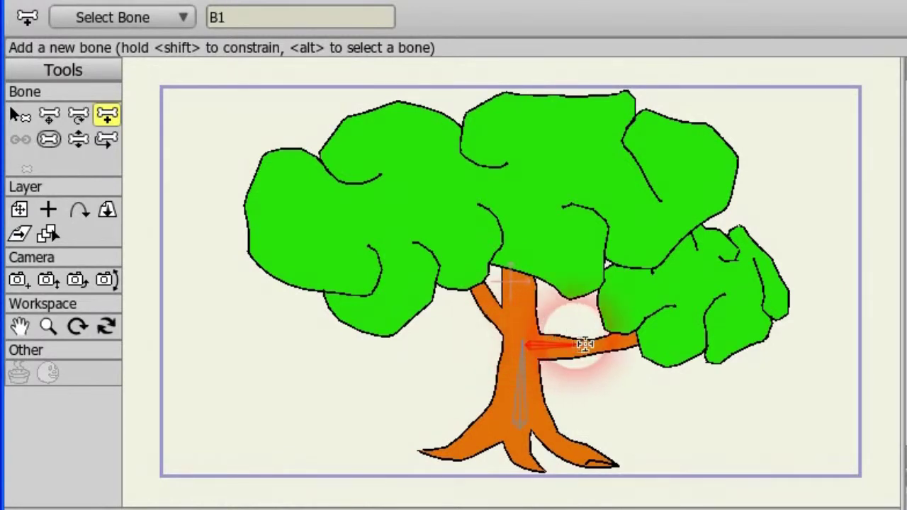
drag(611, 344, 611, 345)
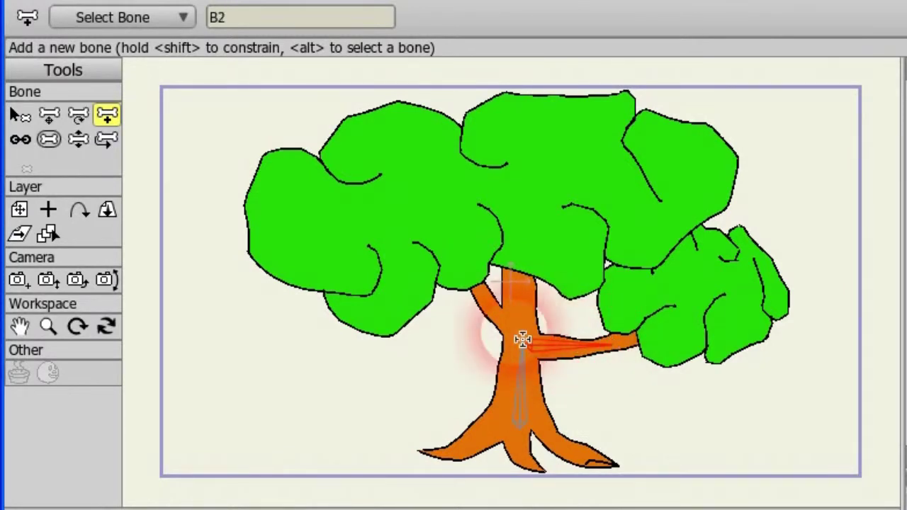
click(20, 116)
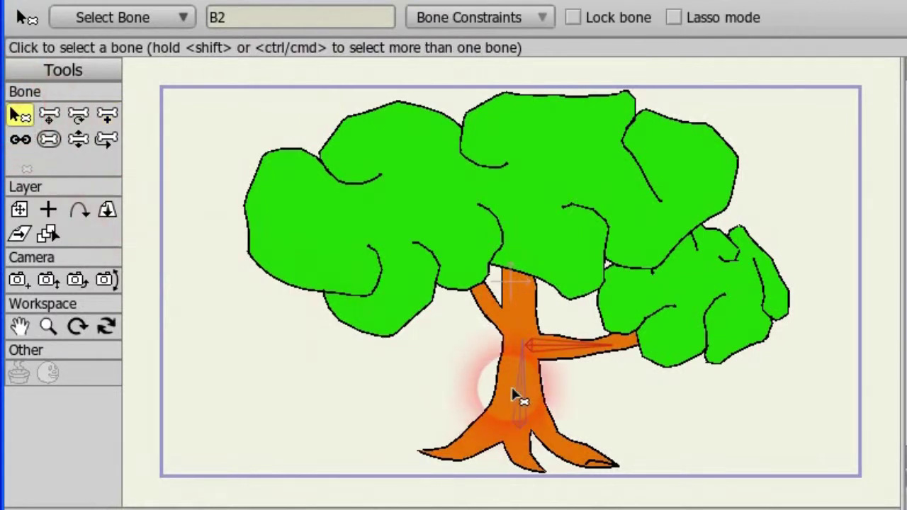
click(107, 115)
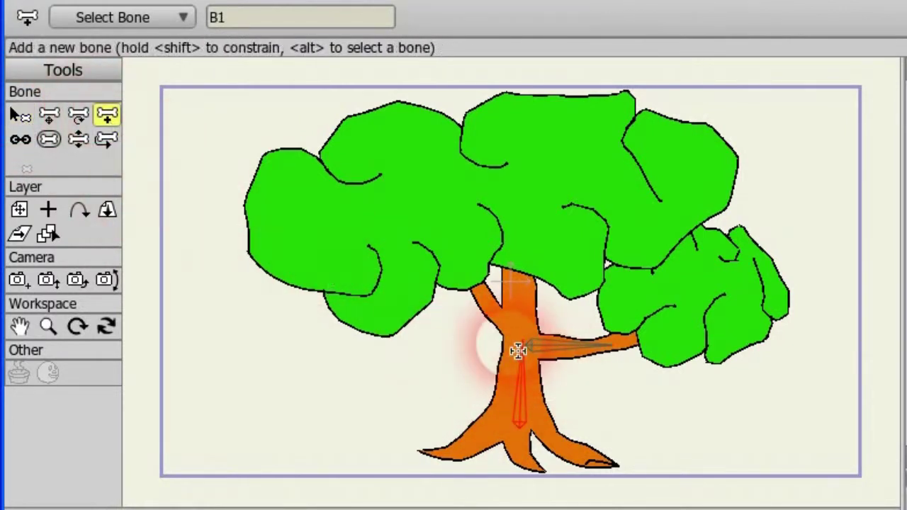
click(20, 115)
click(523, 370)
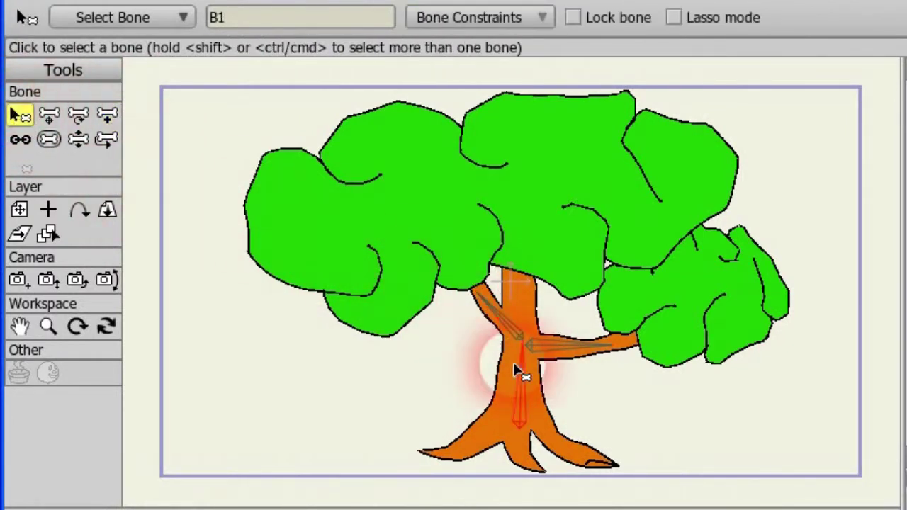
Step: Add a bone up the upper trunk and four bones fanning out through the large foliage
click(107, 115)
drag(517, 326, 518, 227)
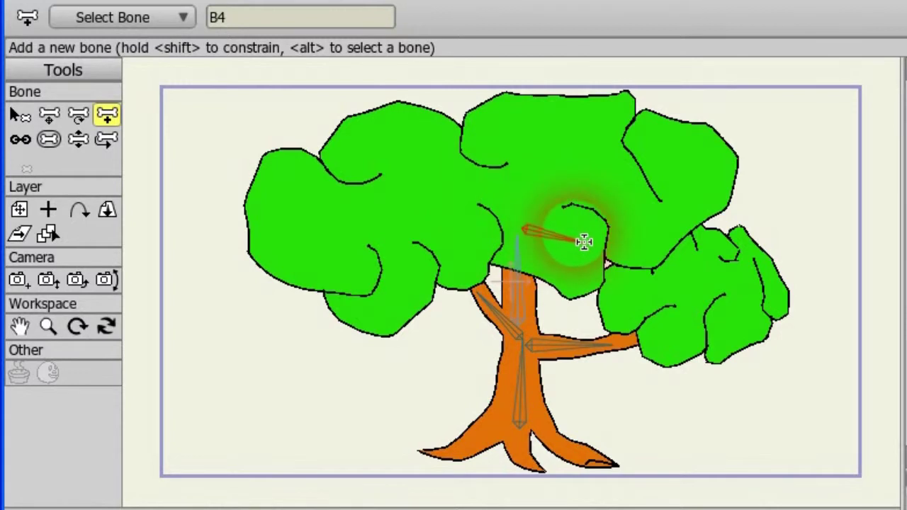
click(19, 116)
click(516, 253)
click(107, 115)
mouse_move(523, 216)
mouse_down()
mouse_move(546, 142)
mouse_move(584, 126)
mouse_up()
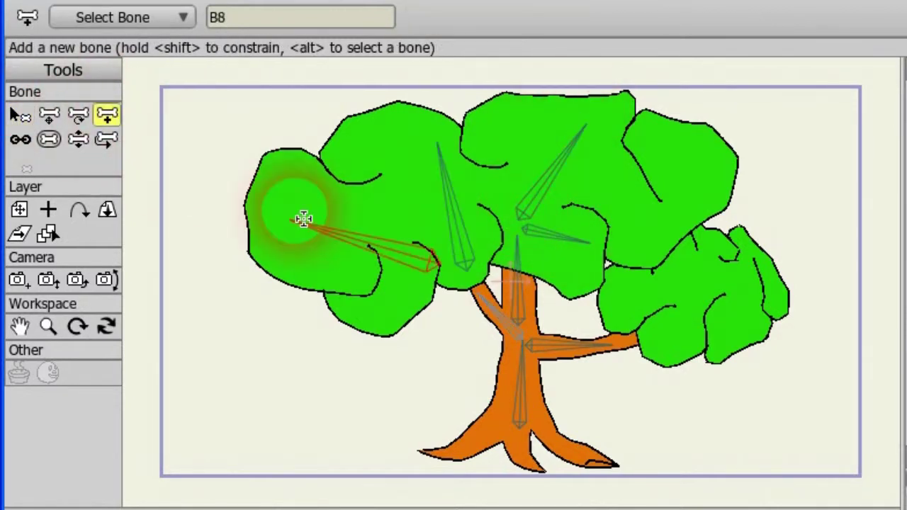
drag(304, 218, 291, 221)
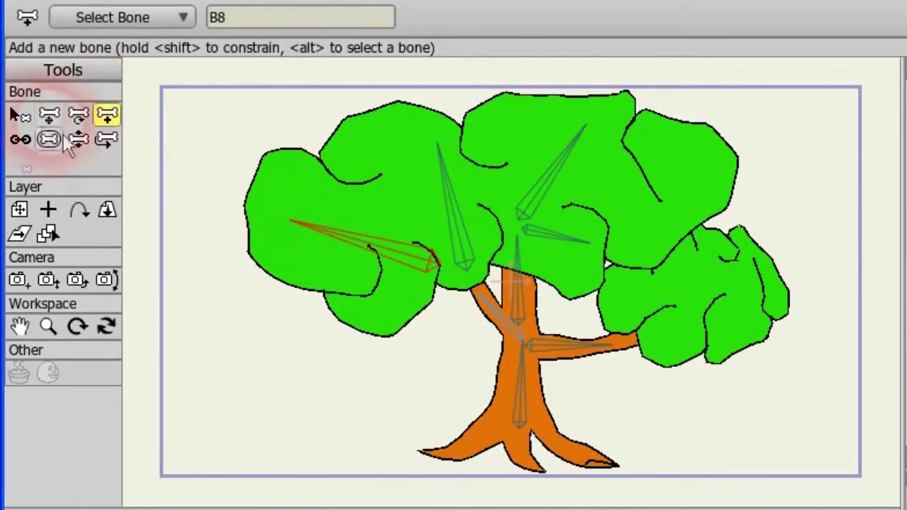
Step: Add a bone through the small foliage as a child of the right branch bone
click(20, 116)
click(560, 345)
click(107, 116)
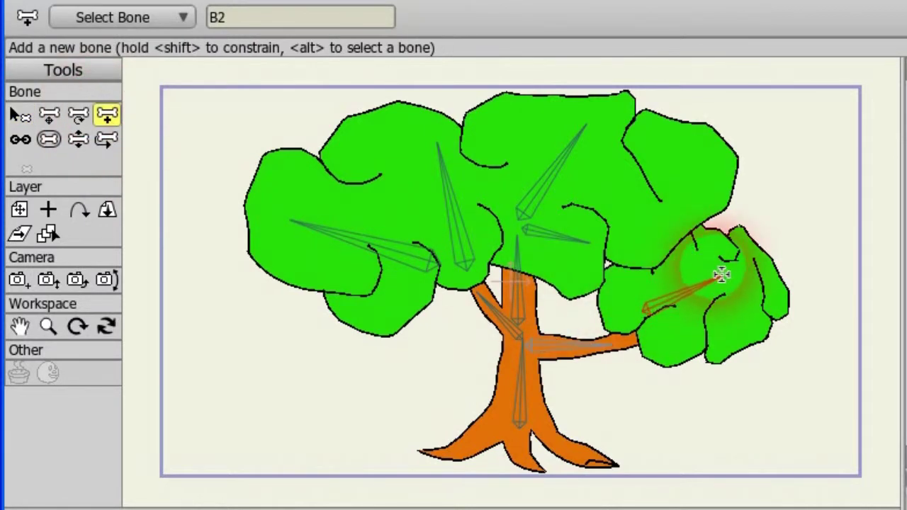
drag(731, 275, 733, 275)
Step: Select all the bones and lower their bone strength to 0.6870
click(16, 114)
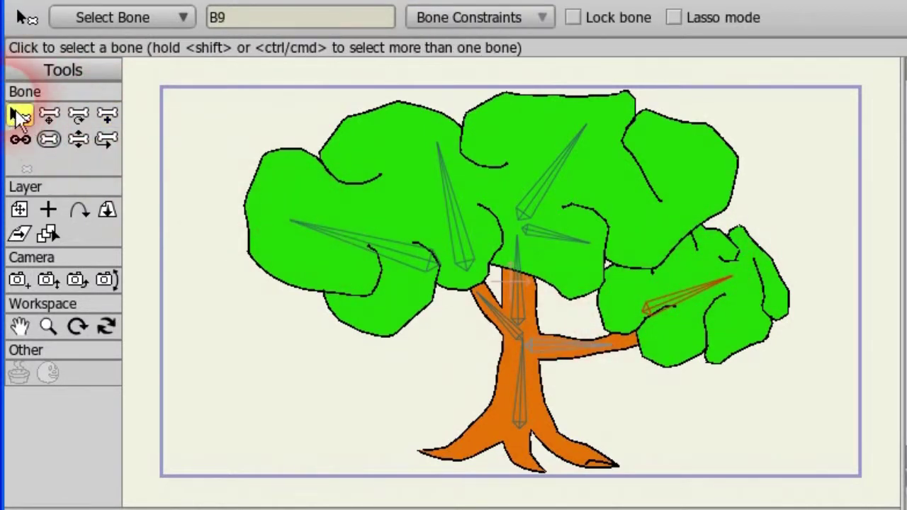
drag(188, 73, 804, 482)
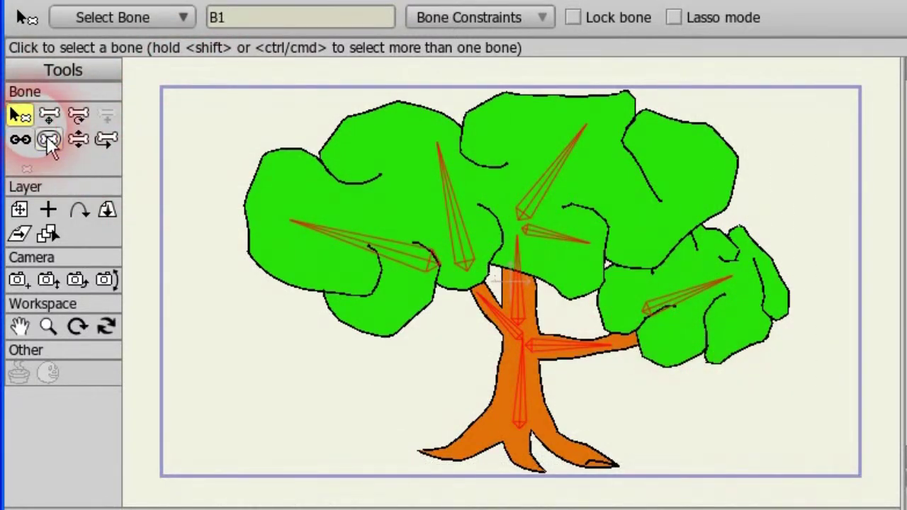
click(49, 140)
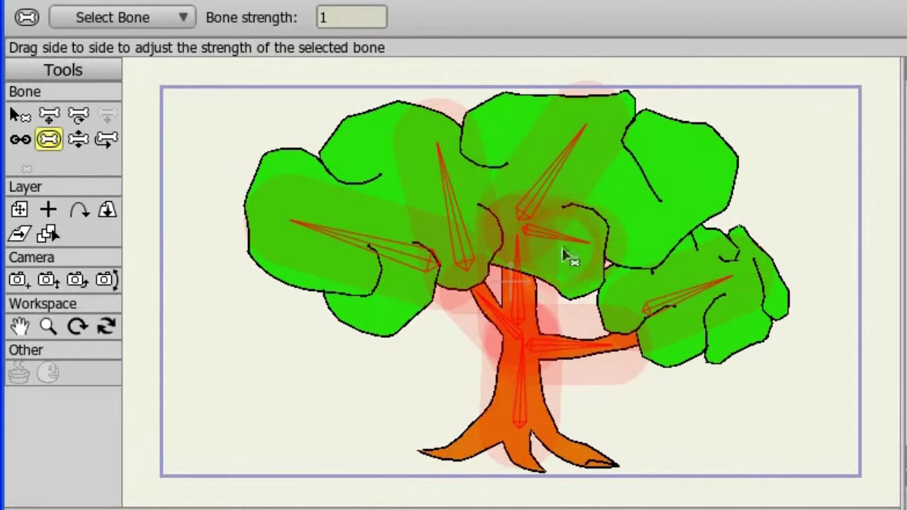
drag(478, 385, 391, 372)
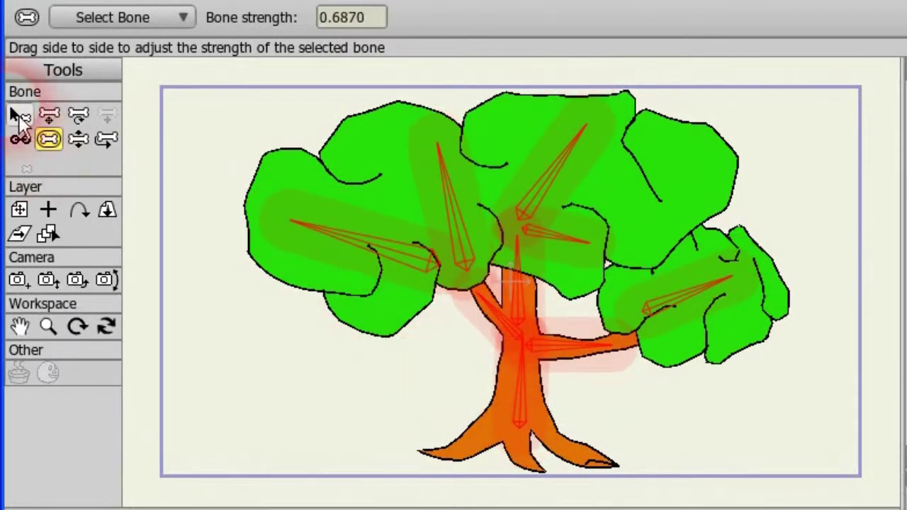
Step: Reduce the bone strength of the right branch bone and the lower trunk bone individually, the trunk bone to about 0.42
click(18, 116)
click(568, 347)
key(s)
drag(581, 375, 496, 329)
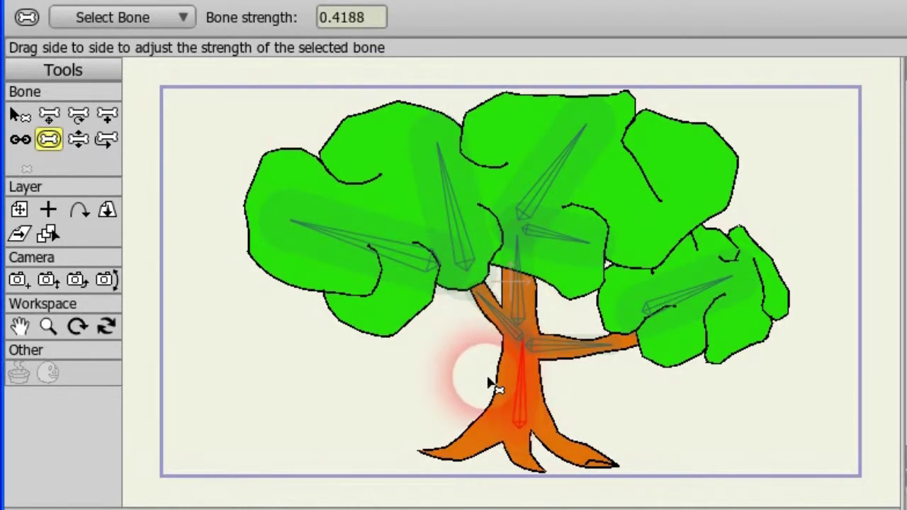
click(23, 116)
Step: Test how the large and small foliage deform with their bones using the Manipulate Bones tool
click(78, 139)
drag(583, 127, 567, 198)
drag(425, 151, 399, 152)
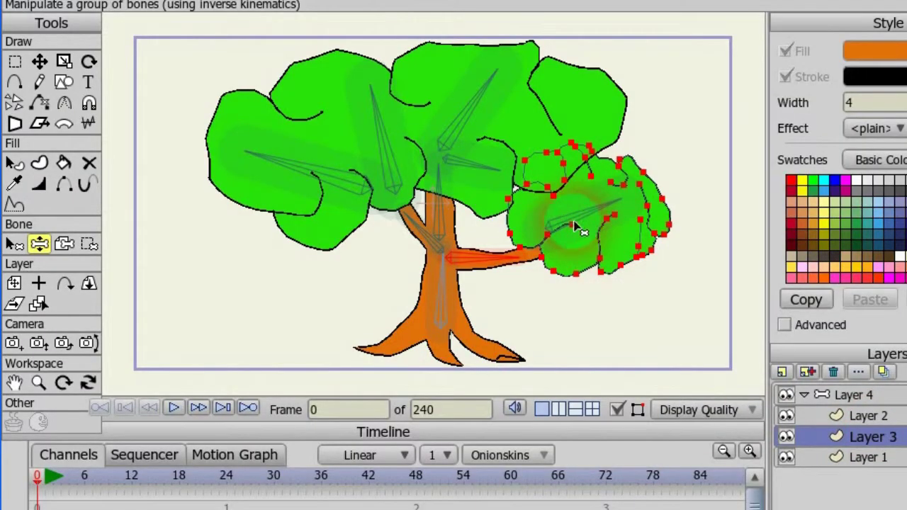
click(576, 211)
click(640, 289)
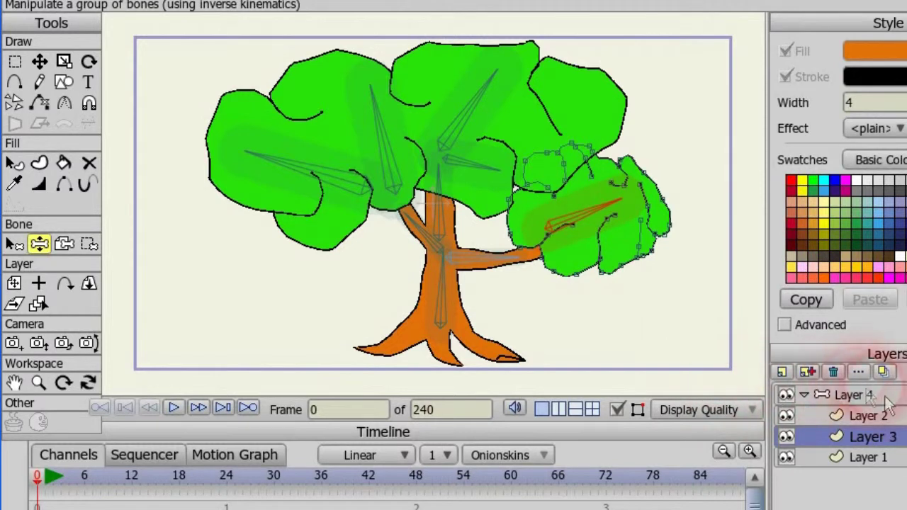
Step: Bind Layer 3 to the small foliage's bone and test its movement with Manipulate Bones
click(65, 244)
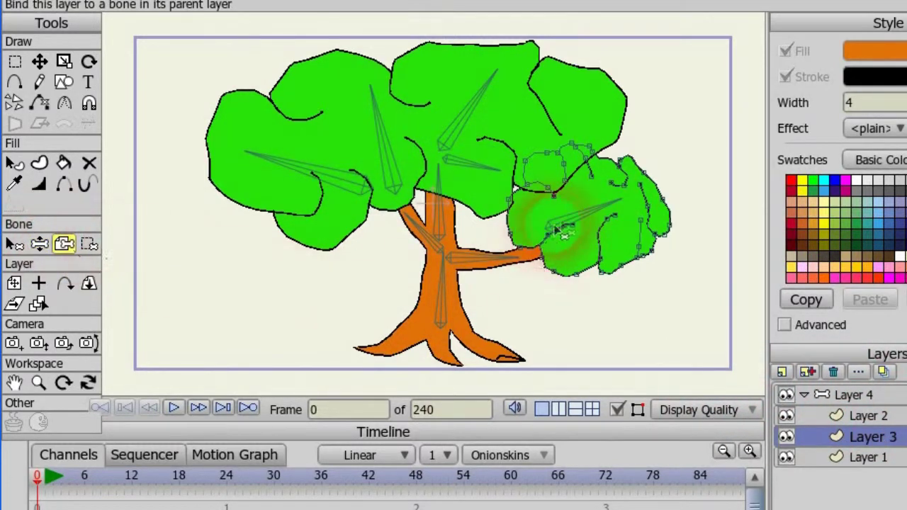
click(39, 244)
drag(602, 207, 624, 183)
drag(662, 241, 576, 265)
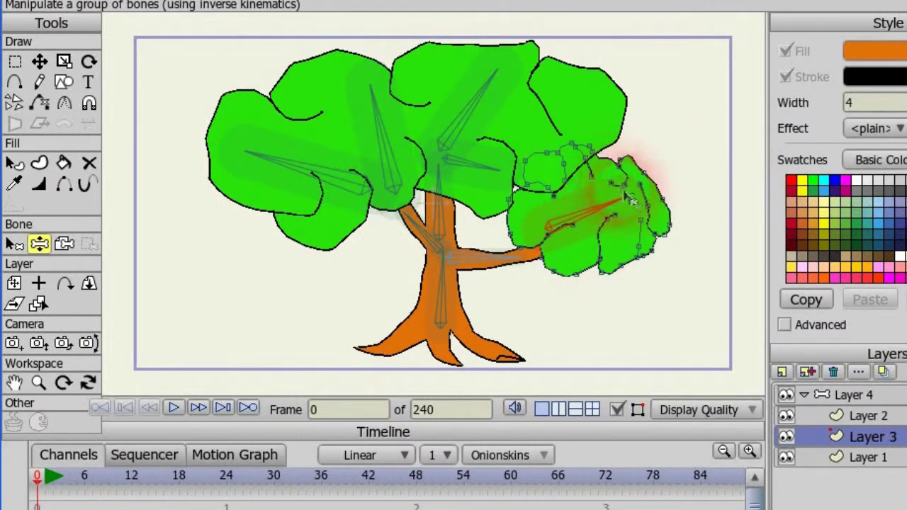
Step: In Layer 2, lasso the three outer points of the leftmost foliage lobe and bind them to the leftmost bone
click(874, 418)
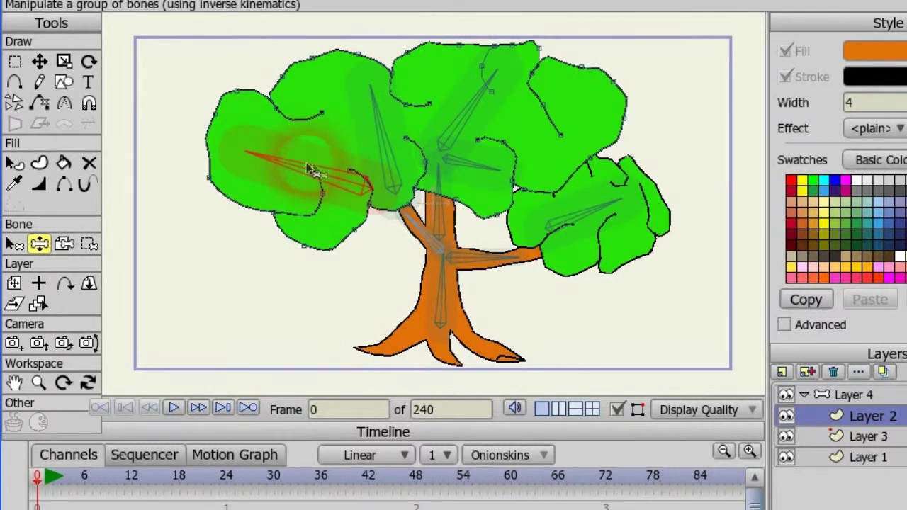
click(88, 243)
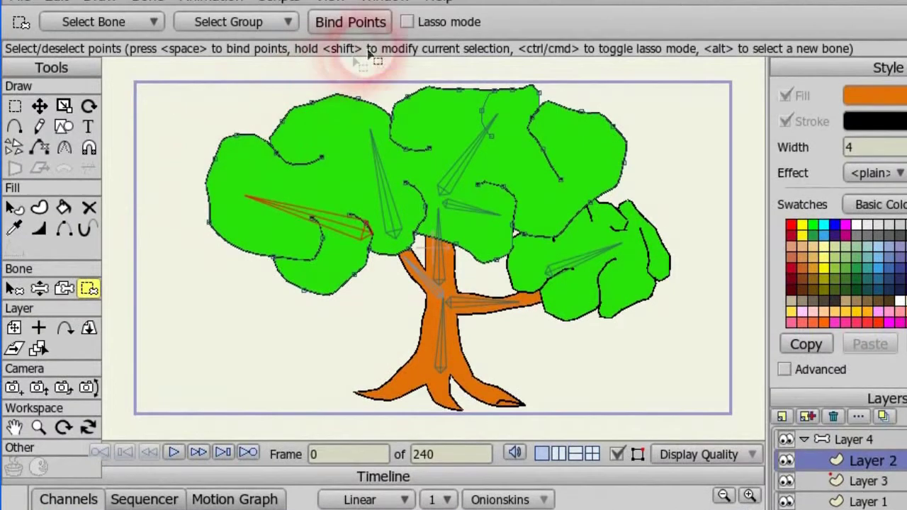
click(406, 9)
mouse_move(241, 249)
mouse_down()
mouse_move(251, 112)
mouse_move(210, 144)
mouse_move(206, 219)
mouse_move(282, 233)
mouse_up()
click(302, 93)
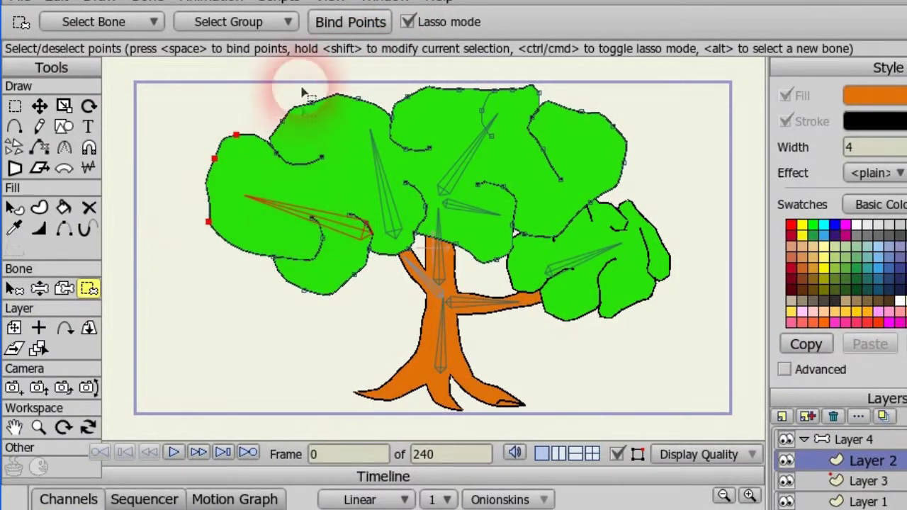
click(354, 25)
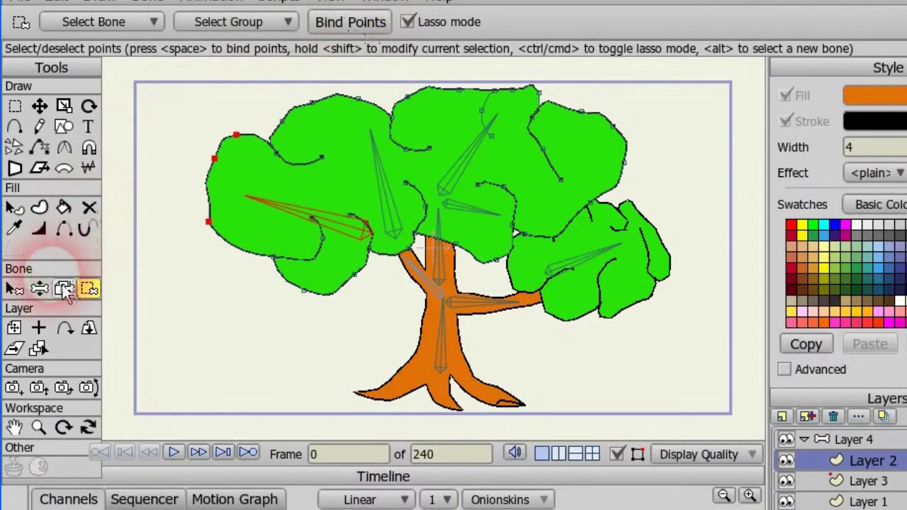
Step: Test the large foliage's leftmost bone and its upright neighbour with the Manipulate Bones tool
click(39, 288)
mouse_move(234, 200)
mouse_down()
mouse_move(269, 172)
mouse_move(234, 225)
mouse_move(243, 253)
mouse_move(253, 170)
mouse_move(237, 196)
mouse_up()
drag(356, 154, 359, 154)
Step: Reduce the strength of the large foliage's two left bones and test the upright one with Manipulate Bones
click(32, 136)
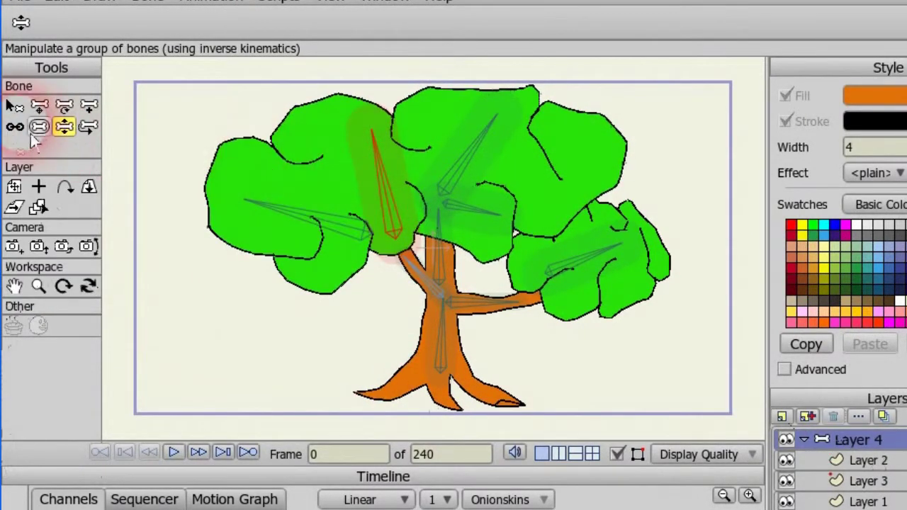
click(382, 193)
drag(366, 187, 324, 187)
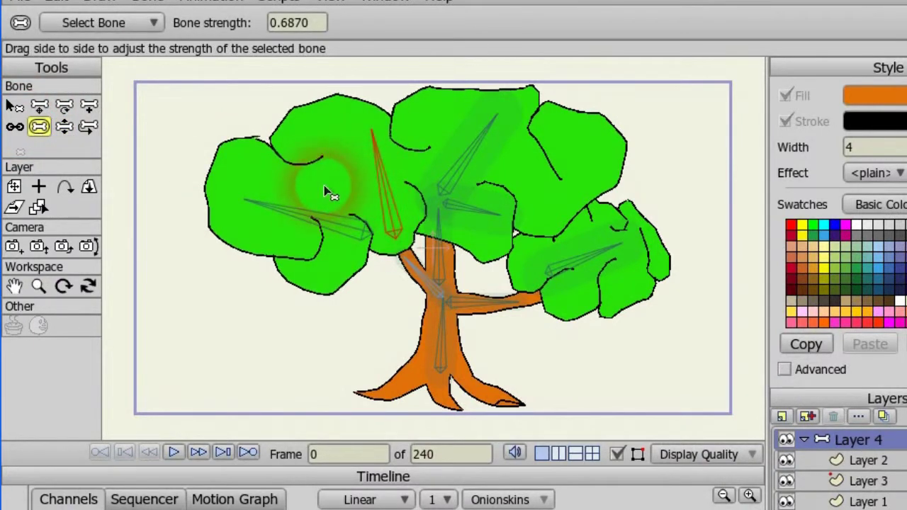
click(302, 190)
click(63, 126)
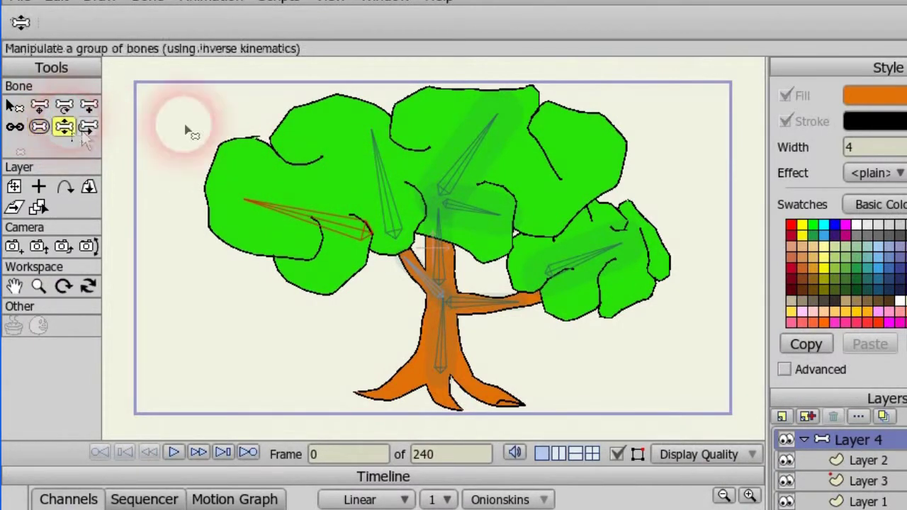
mouse_move(363, 136)
mouse_down()
mouse_move(320, 137)
mouse_move(360, 139)
mouse_up()
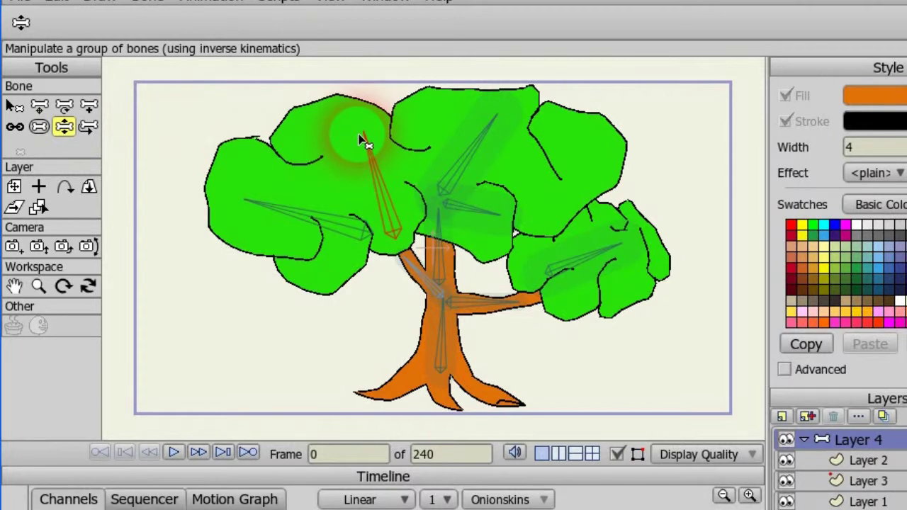
Step: In Layer 2, lasso the outline points of the upper-left foliage lobe and bind them to the upright bone beside them
click(868, 462)
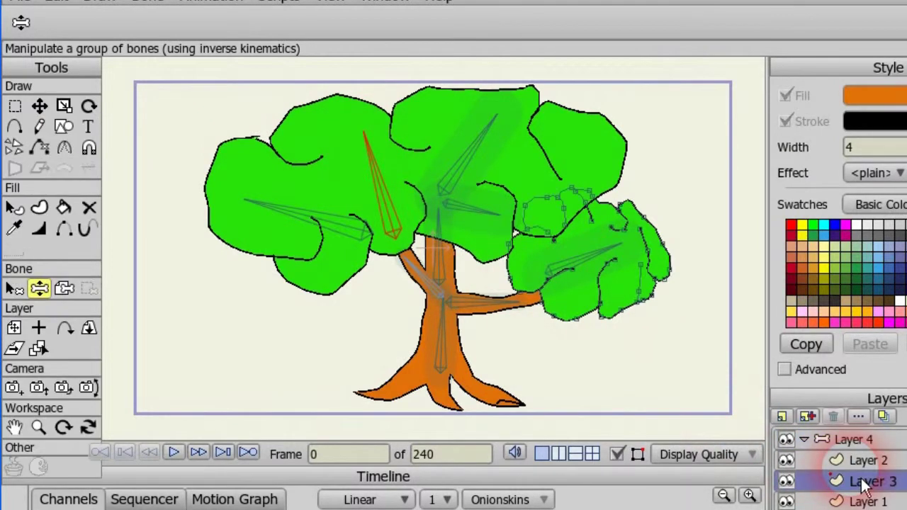
click(65, 287)
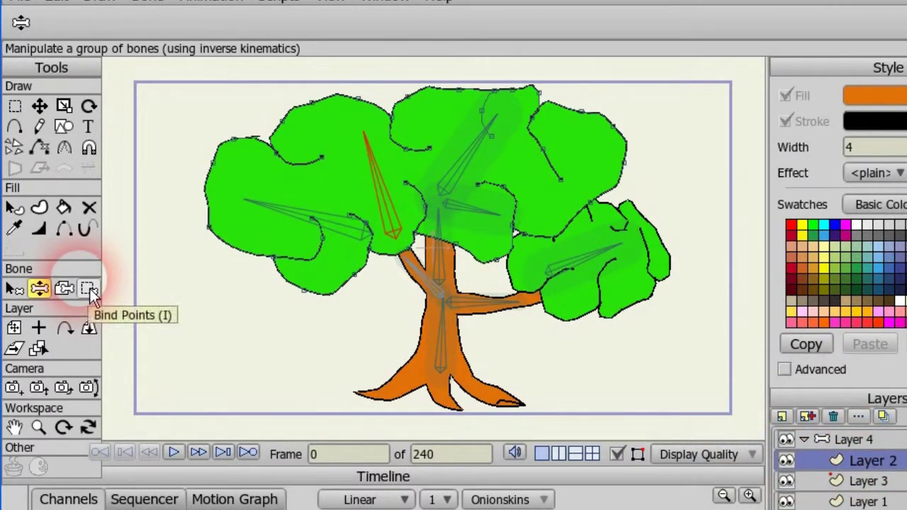
click(90, 289)
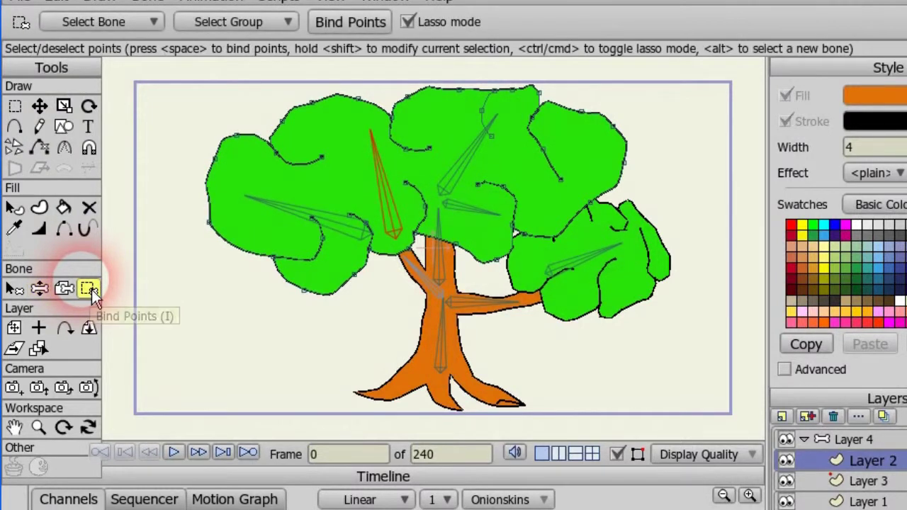
click(347, 240)
click(373, 103)
mouse_move(367, 91)
mouse_down()
mouse_move(285, 87)
mouse_move(266, 108)
mouse_move(261, 163)
mouse_up()
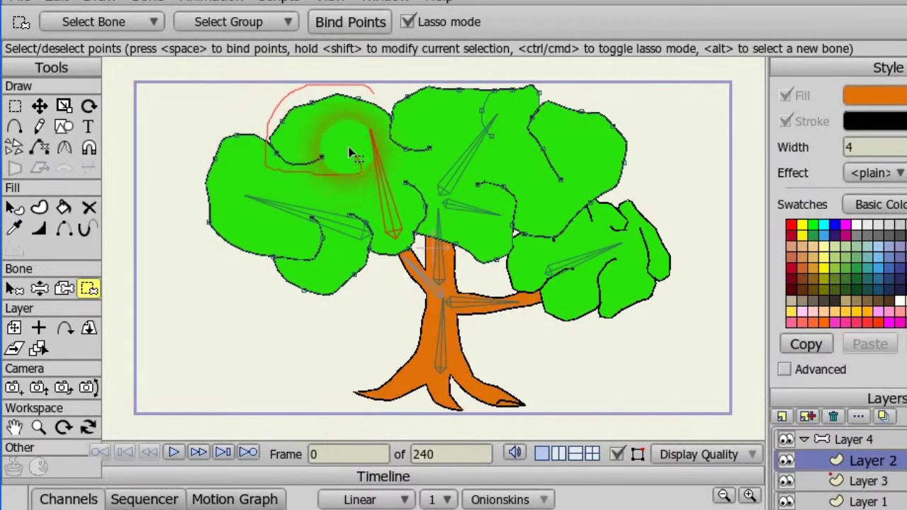
mouse_move(349, 120)
mouse_down()
mouse_move(398, 114)
mouse_move(365, 85)
mouse_move(295, 101)
mouse_move(342, 62)
mouse_up()
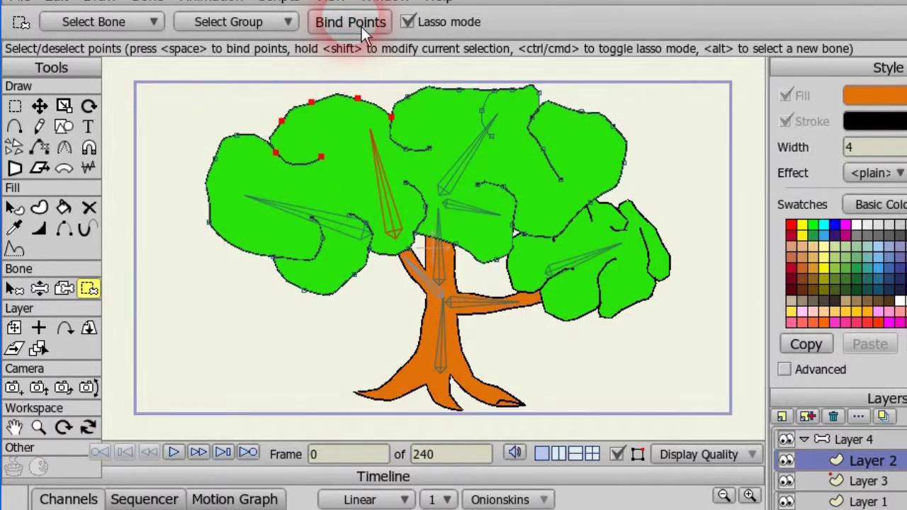
Step: Test the upright bone of the large foliage and the small foliage's bone with Manipulate Bones
click(39, 289)
drag(366, 133, 399, 139)
mouse_move(603, 260)
mouse_down()
mouse_move(600, 247)
mouse_move(611, 258)
mouse_up()
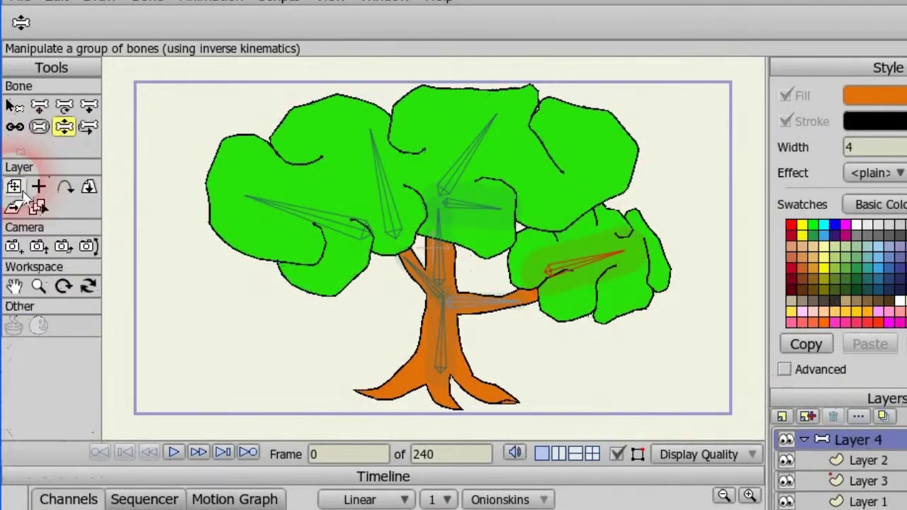
Step: Reduce the small foliage bone's strength to about 0.03 and test the rig with Manipulate Bones
click(39, 128)
mouse_move(588, 254)
mouse_down()
mouse_move(524, 254)
mouse_move(579, 261)
mouse_up()
click(64, 126)
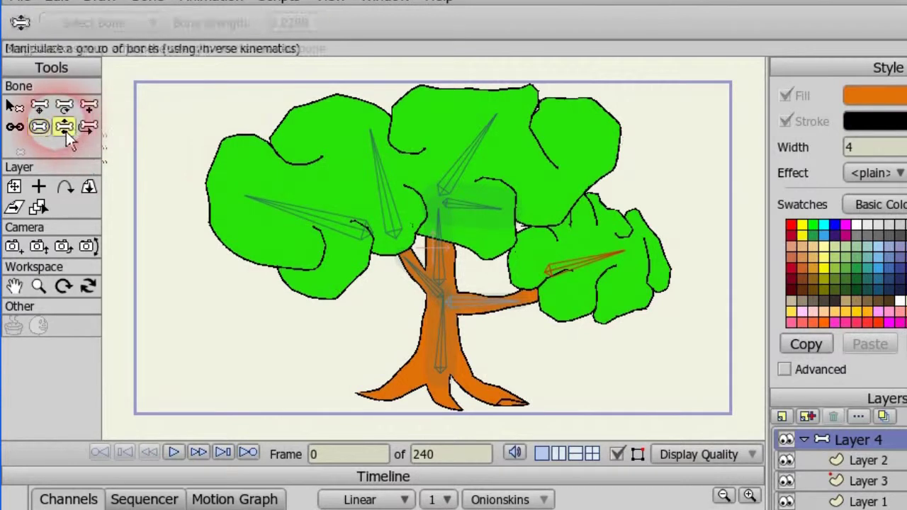
drag(650, 264, 659, 285)
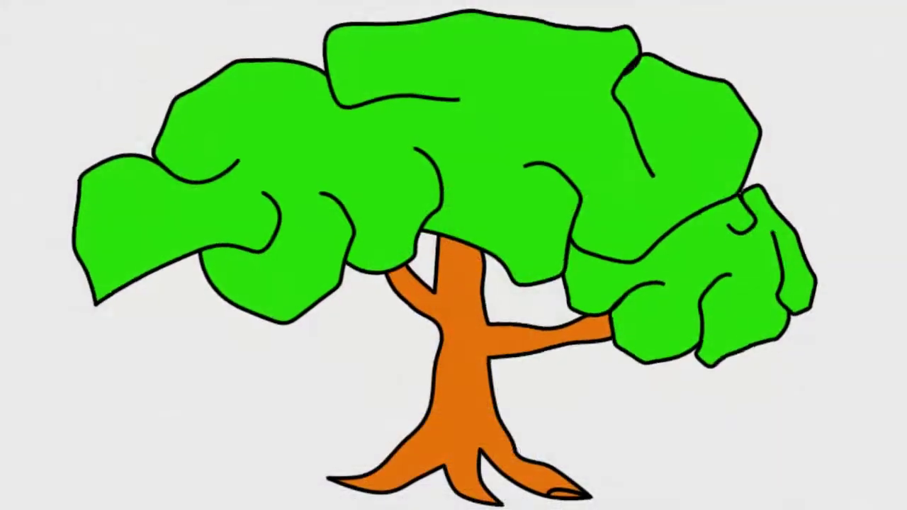